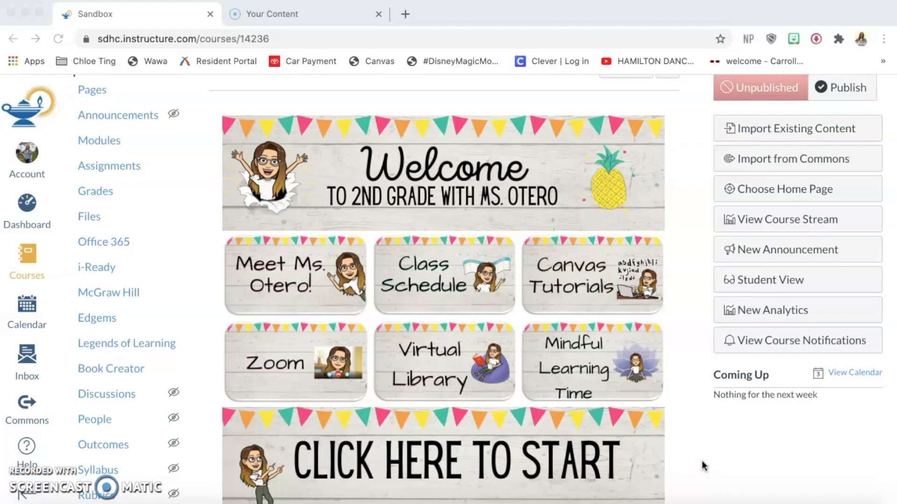
- Open the Meet Your 2nd Grade Teacher! page from the course homepage, view its slides, and return to the homepage
scroll(703, 465, down, 2)
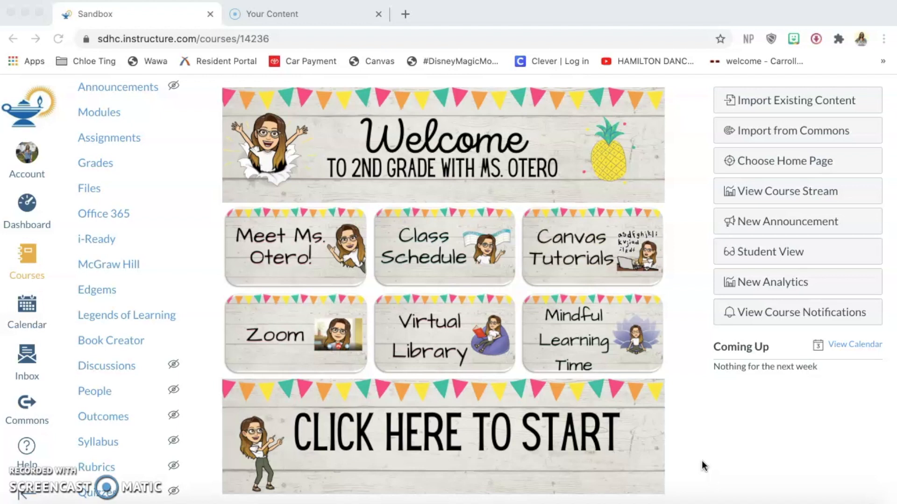
scroll(703, 460, up, 3)
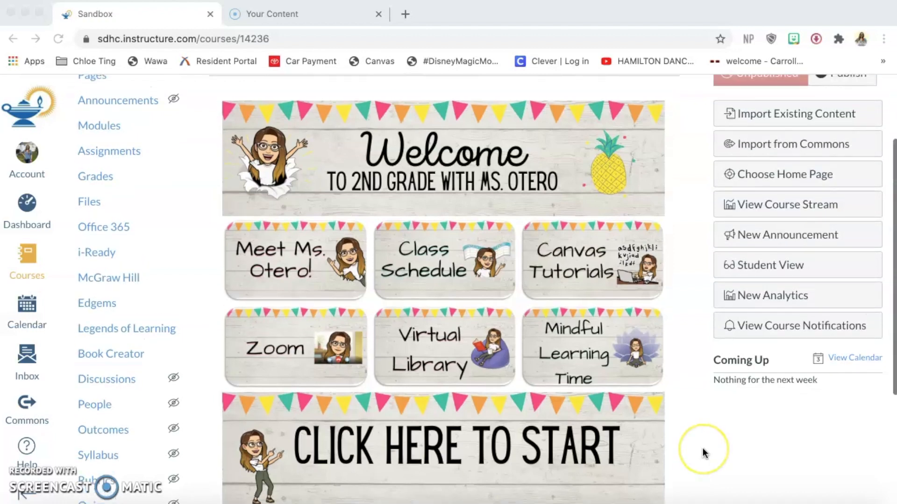
scroll(703, 453, down, 3)
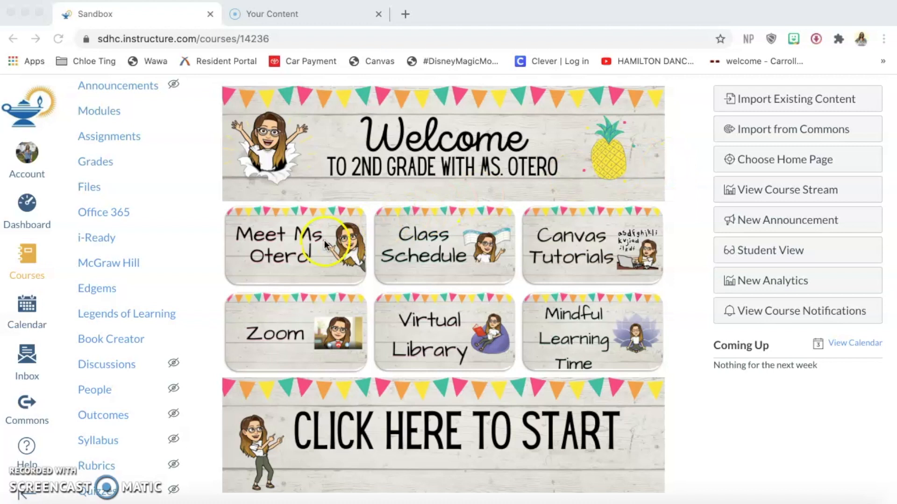
click(291, 250)
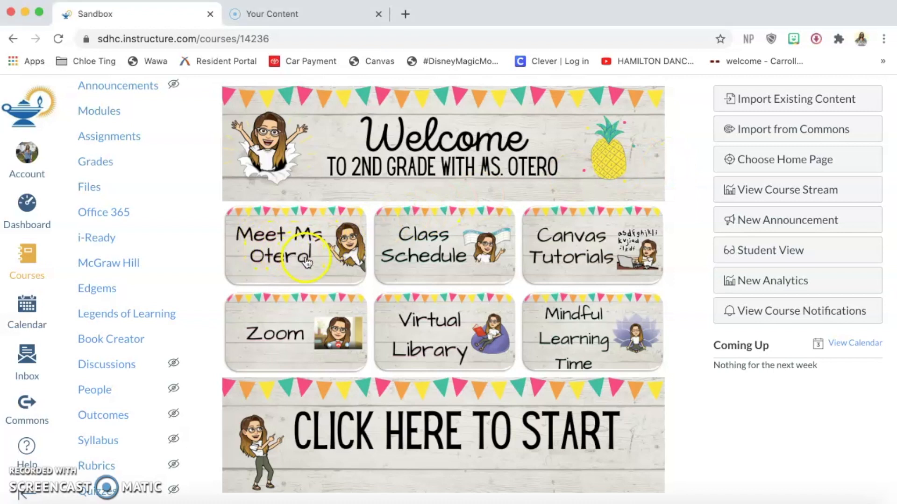
click(319, 263)
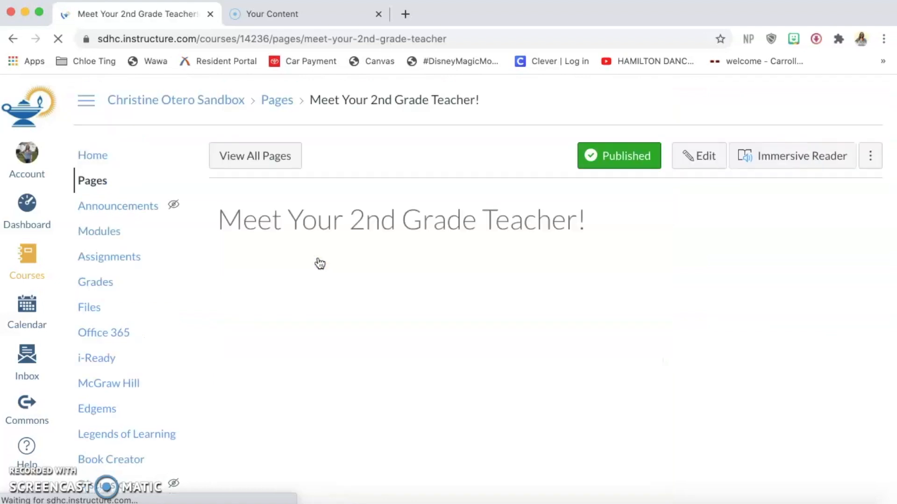
scroll(319, 263, down, 2)
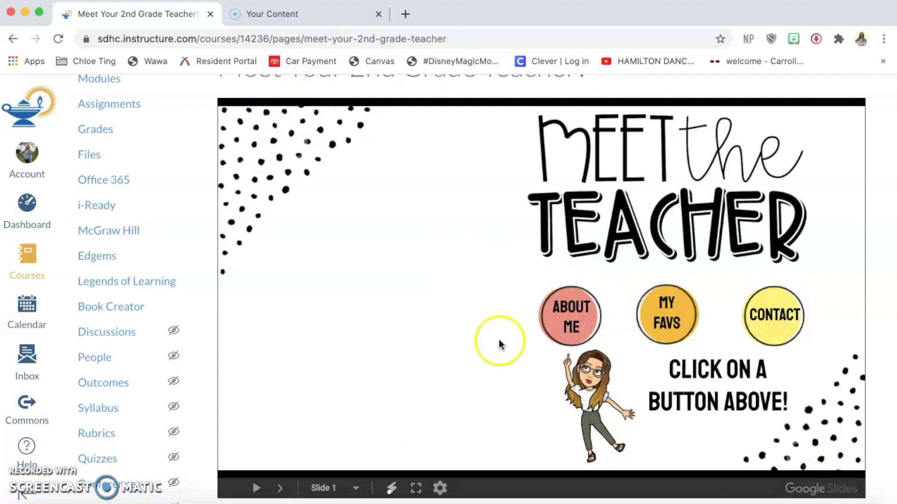
click(12, 40)
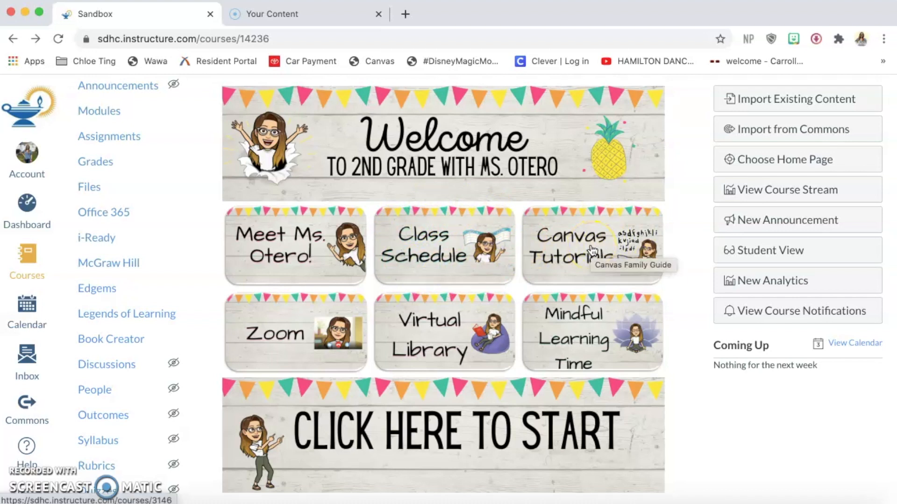
- Open the Canvas family guide linked from Canvas Tutorials and close it again
click(562, 247)
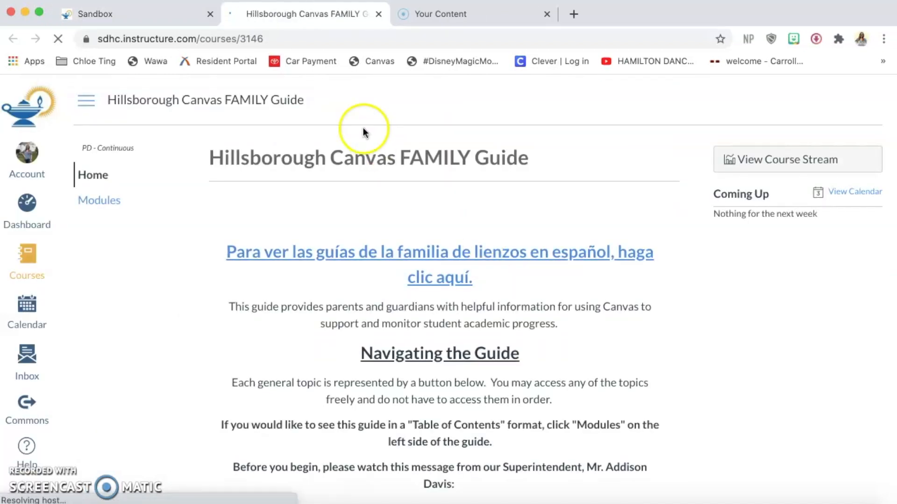
click(379, 15)
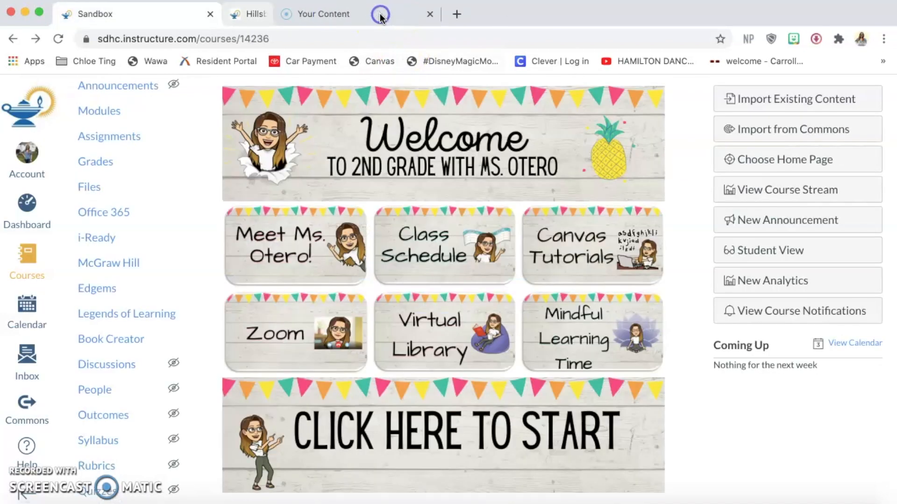
- Review the student guide on the Zoom Expectations & Info page and return to the course homepage
click(294, 331)
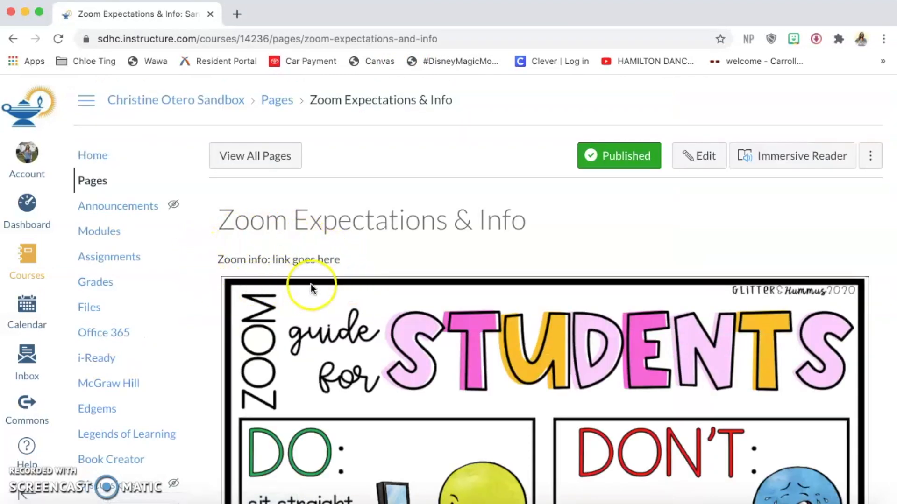
scroll(404, 327, down, 5)
scroll(402, 325, down, 8)
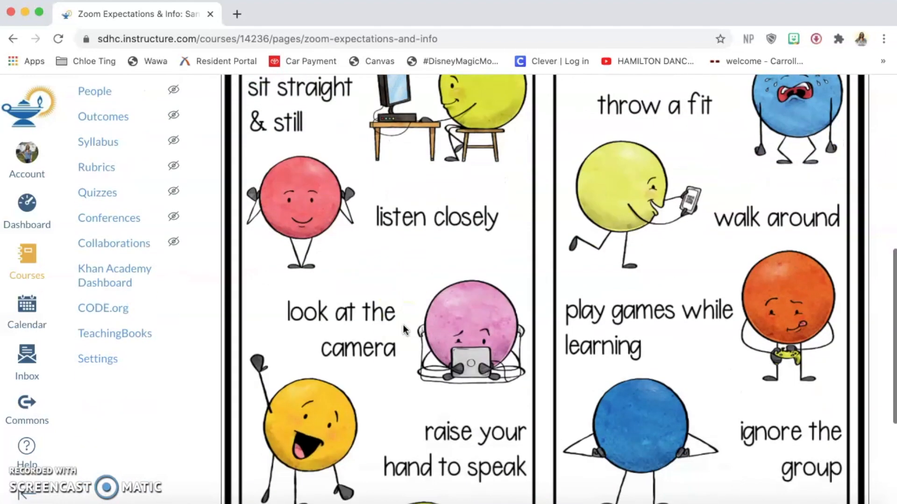
scroll(731, 310, up, 15)
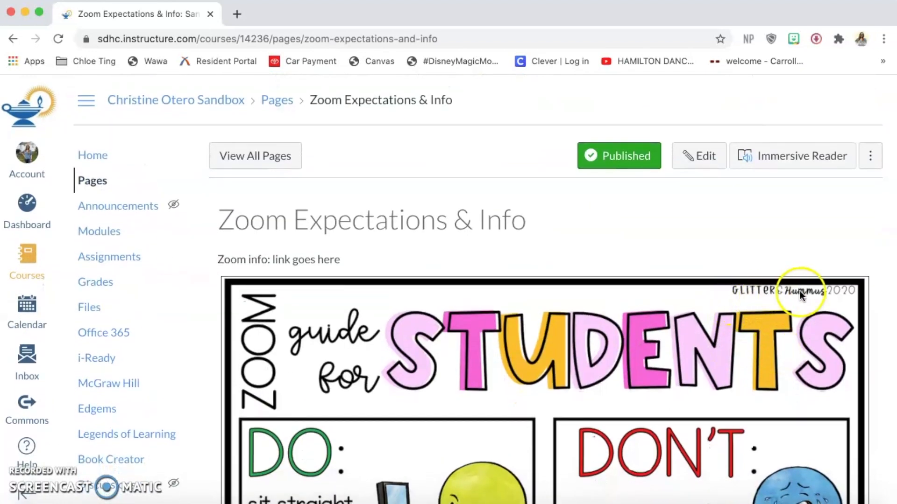
click(14, 40)
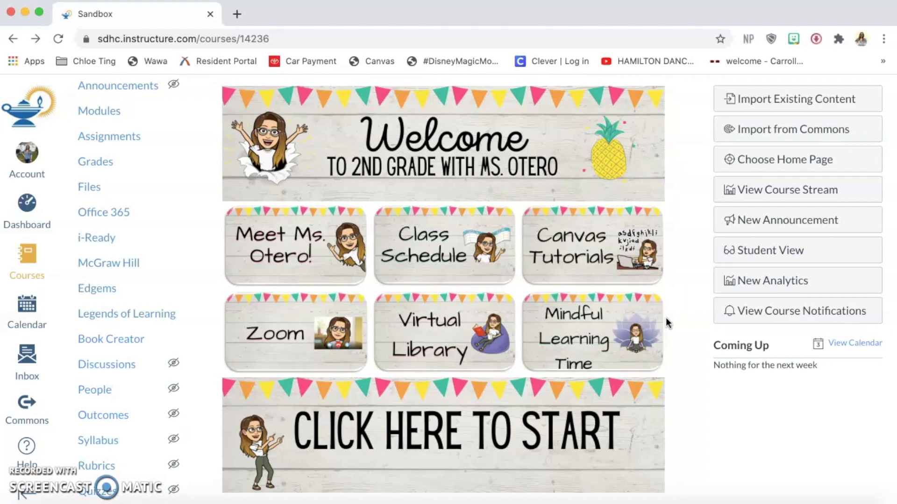
- Open the Daily Lessons page from the homepage's start banner and look over its weekday buttons
scroll(668, 322, down, 5)
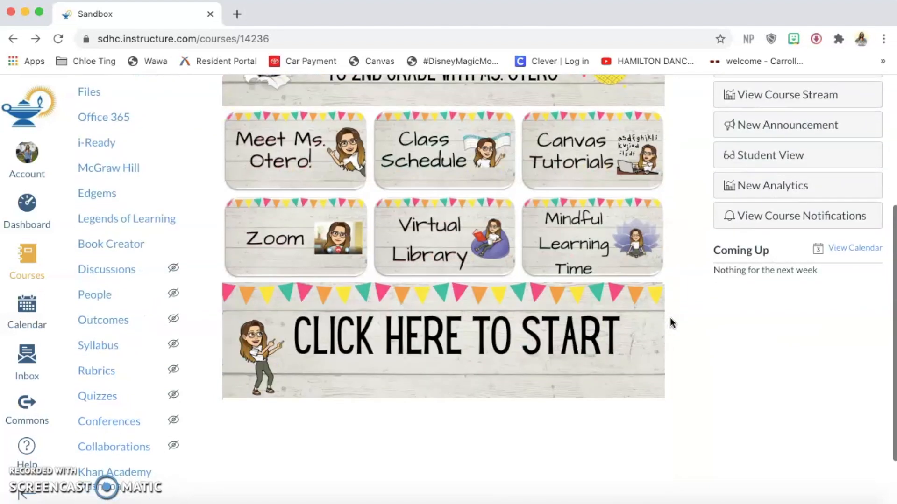
scroll(672, 322, up, 4)
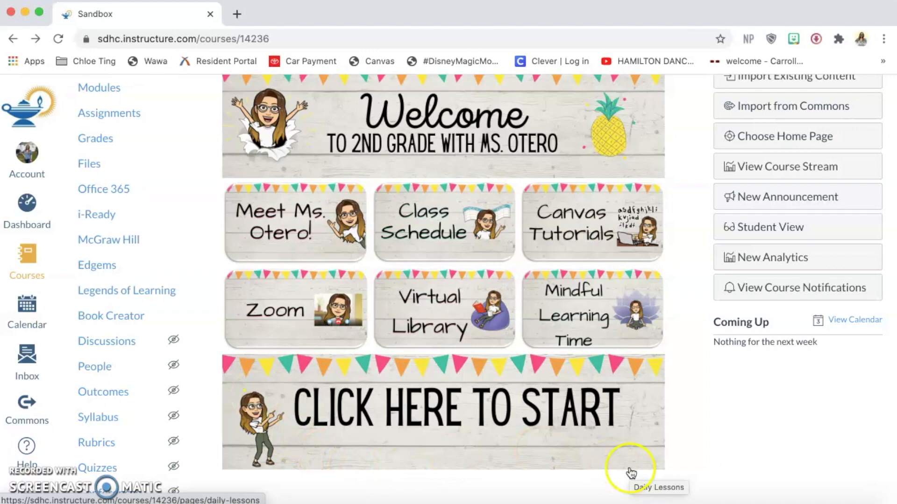
click(463, 437)
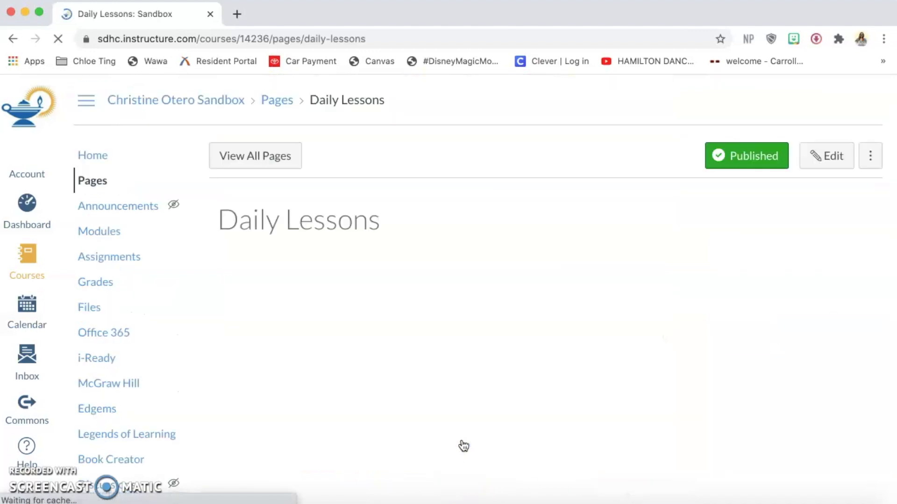
scroll(861, 245, down, 3)
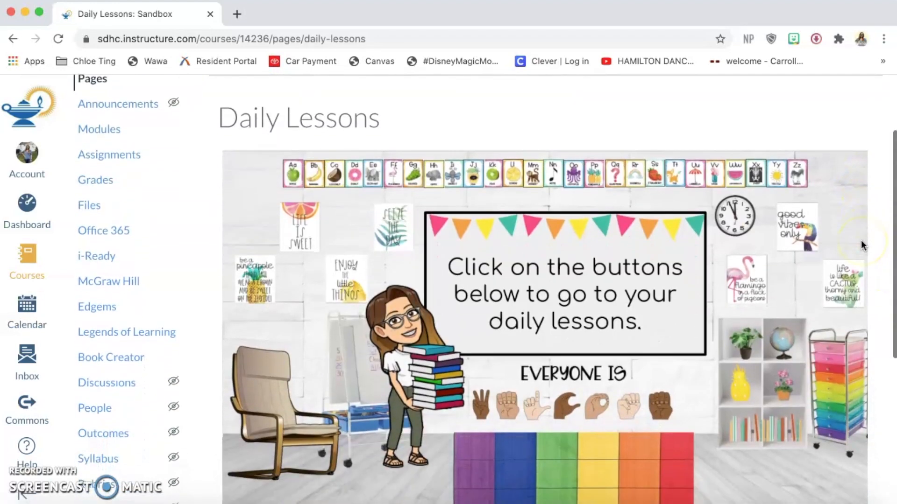
scroll(861, 242, down, 1)
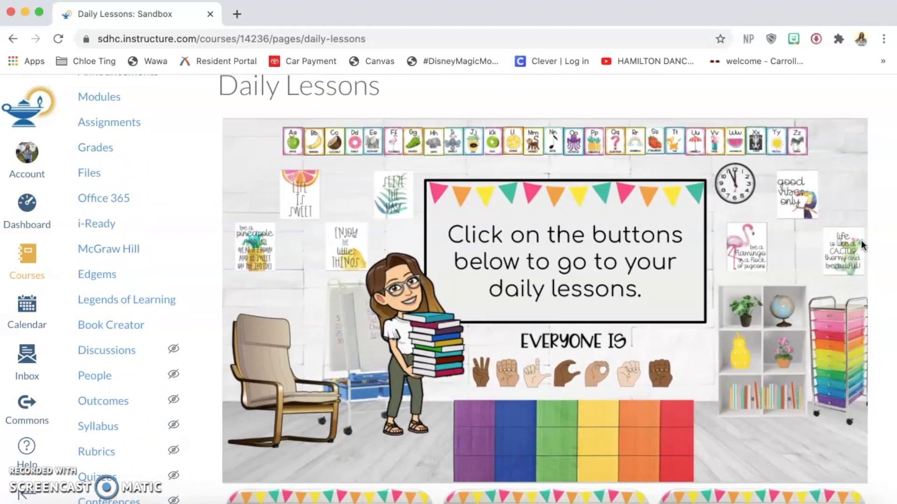
click(863, 201)
scroll(698, 320, down, 5)
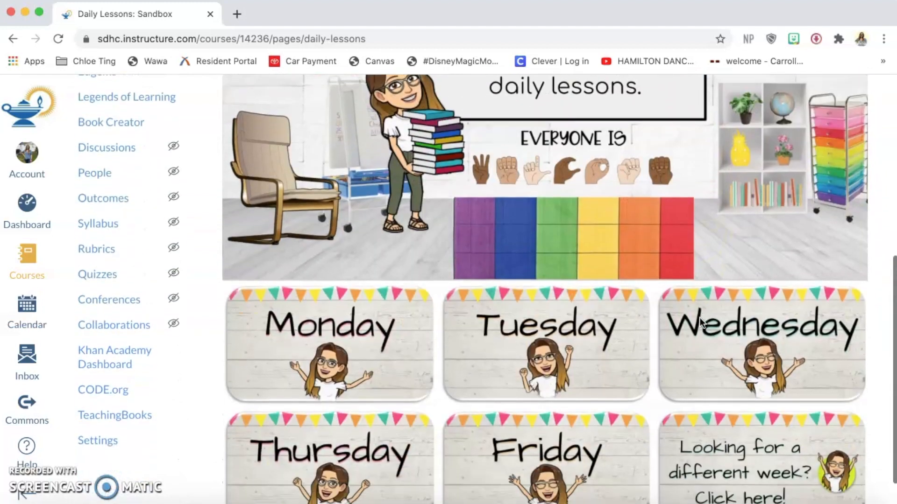
scroll(700, 322, down, 1)
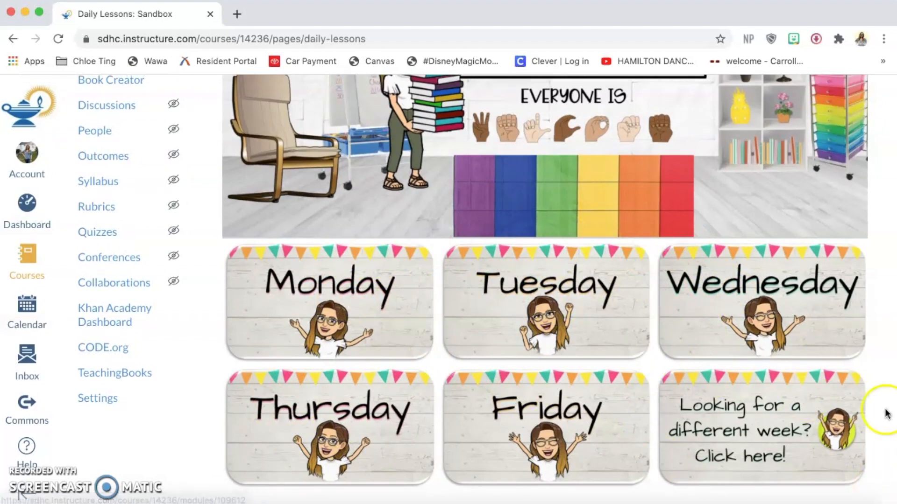
- Follow the link for a different week, look through the August 24 - August 28 module, and return to Daily Lessons
click(680, 384)
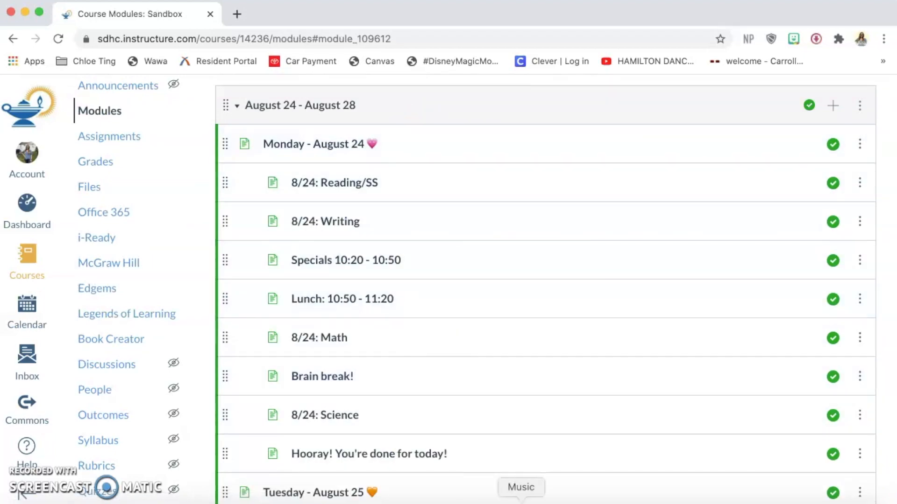
scroll(542, 439, down, 11)
scroll(542, 438, up, 14)
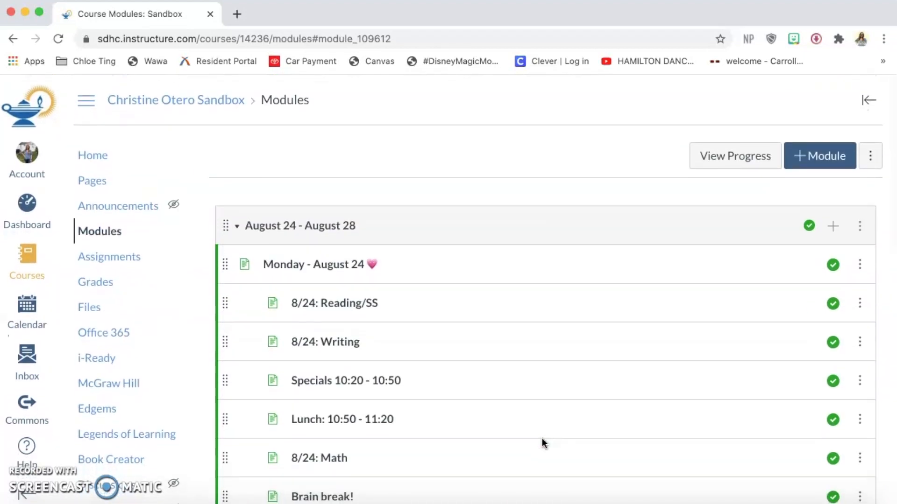
scroll(542, 438, down, 4)
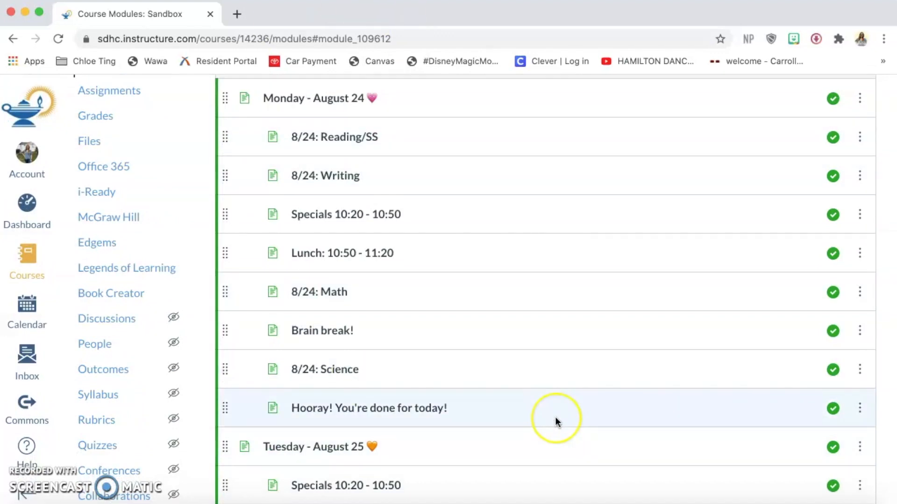
scroll(556, 423, up, 4)
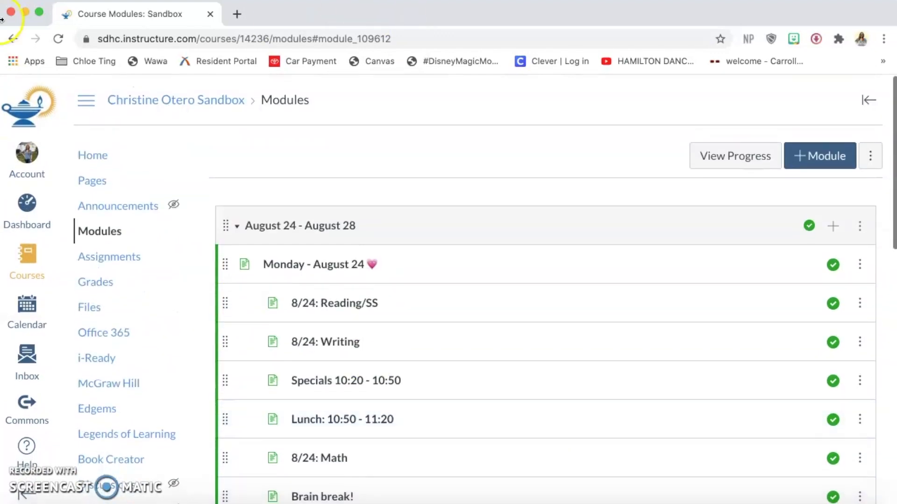
click(14, 41)
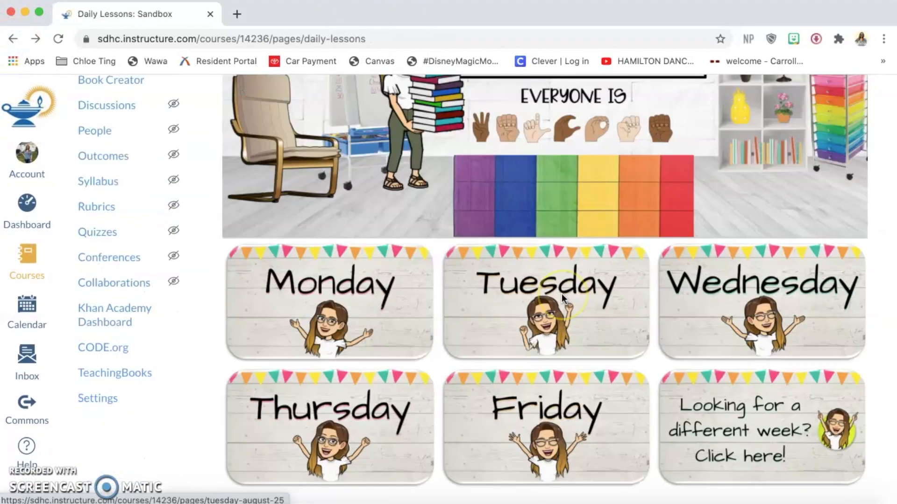
- View the Monday lesson page and examine how the course modules arrange each day's subjects for August 24 - August 28
click(346, 287)
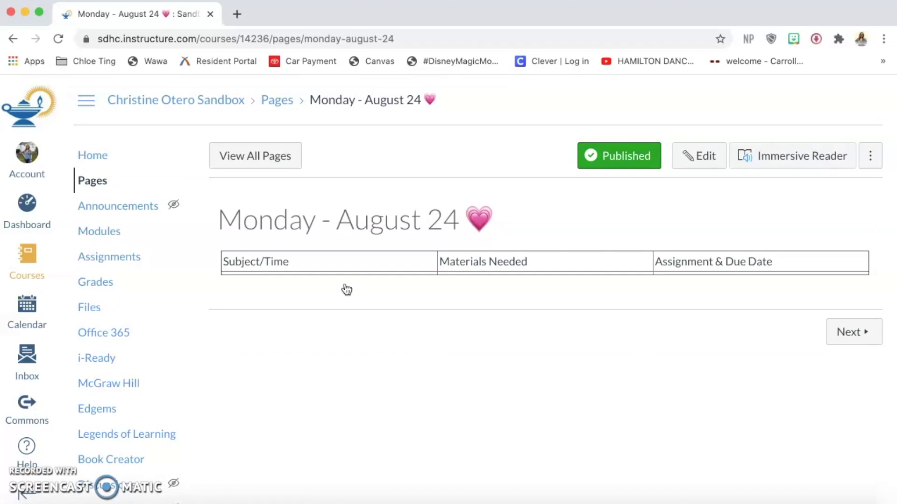
click(112, 232)
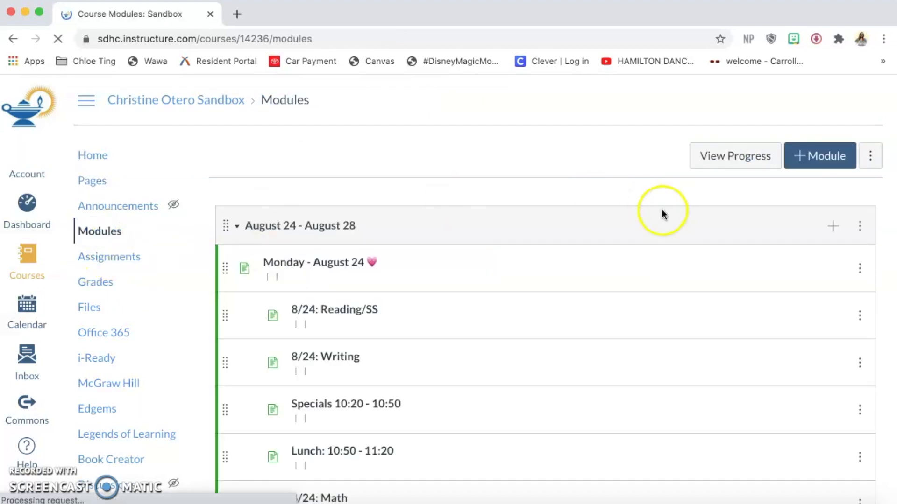
scroll(451, 156, down, 1)
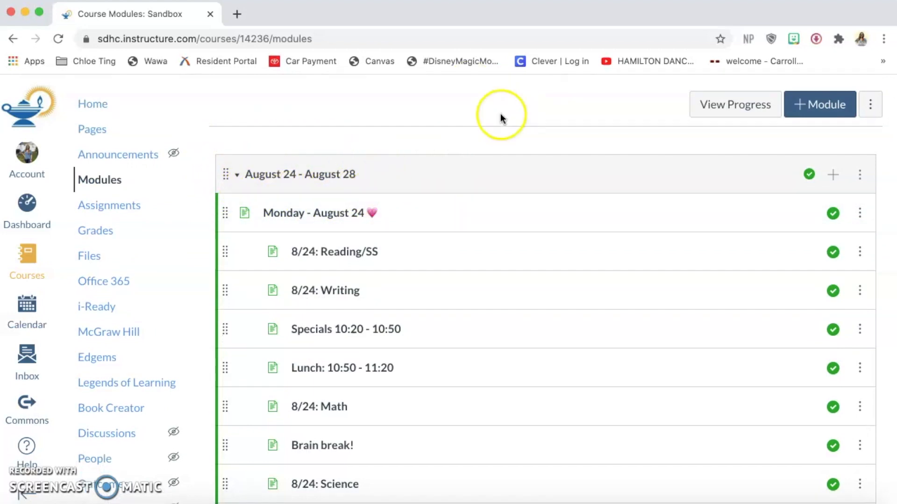
scroll(500, 114, down, 2)
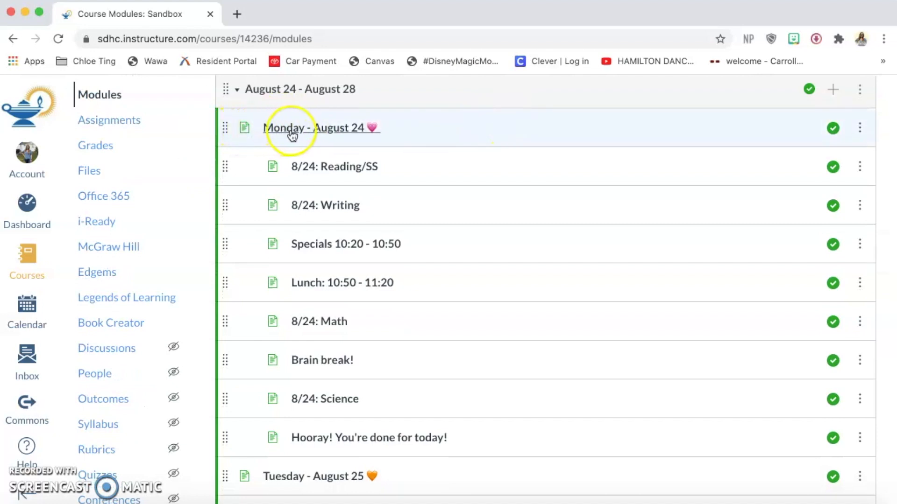
scroll(401, 141, down, 1)
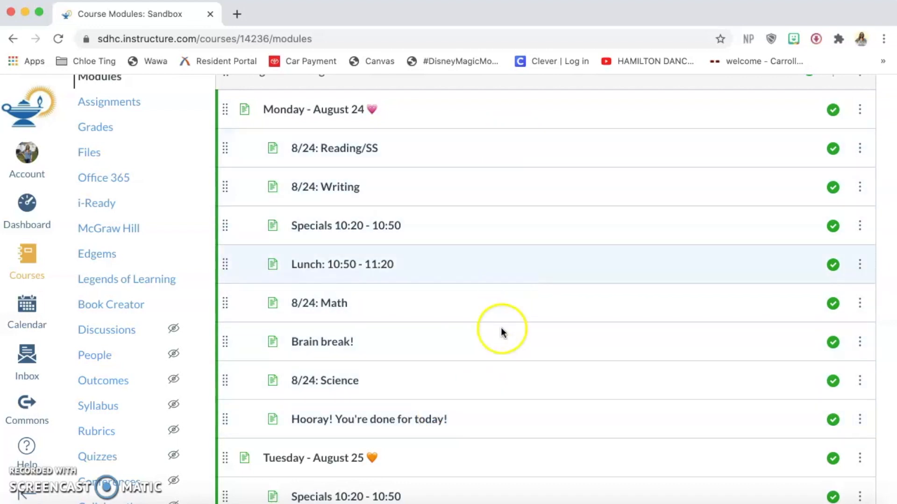
scroll(495, 413, down, 4)
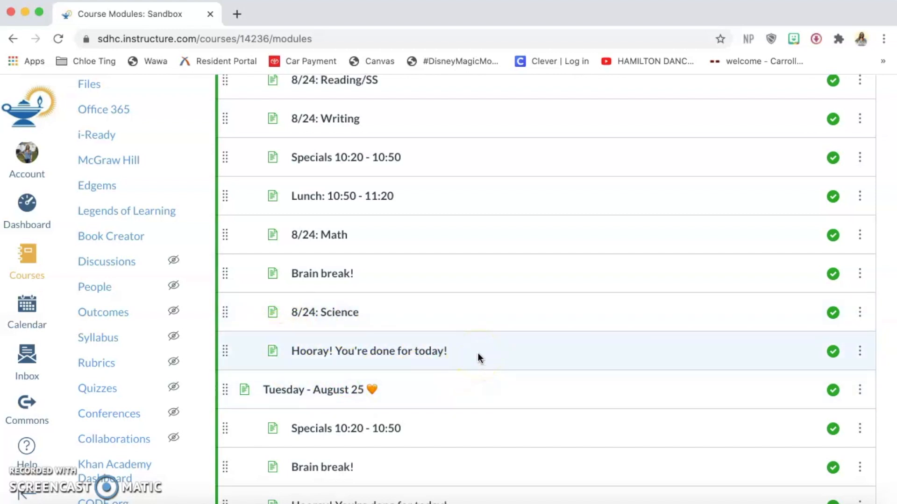
scroll(478, 358, down, 5)
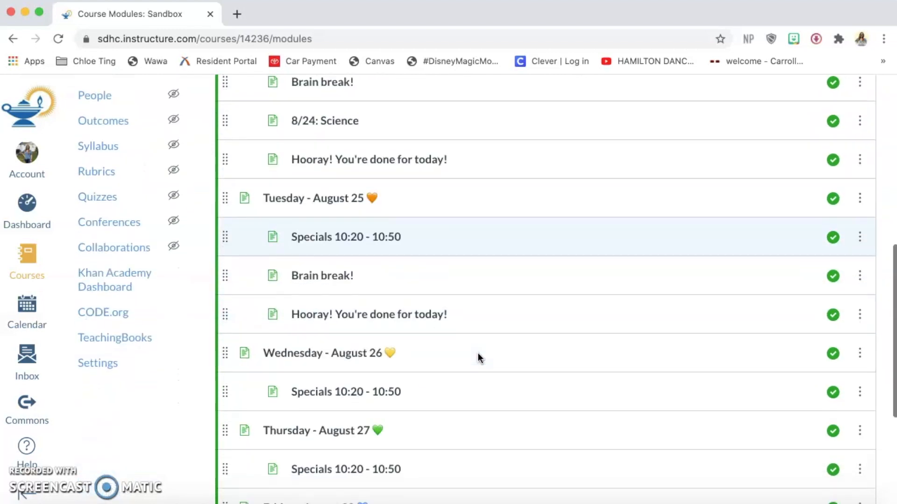
scroll(478, 357, up, 10)
scroll(478, 358, down, 3)
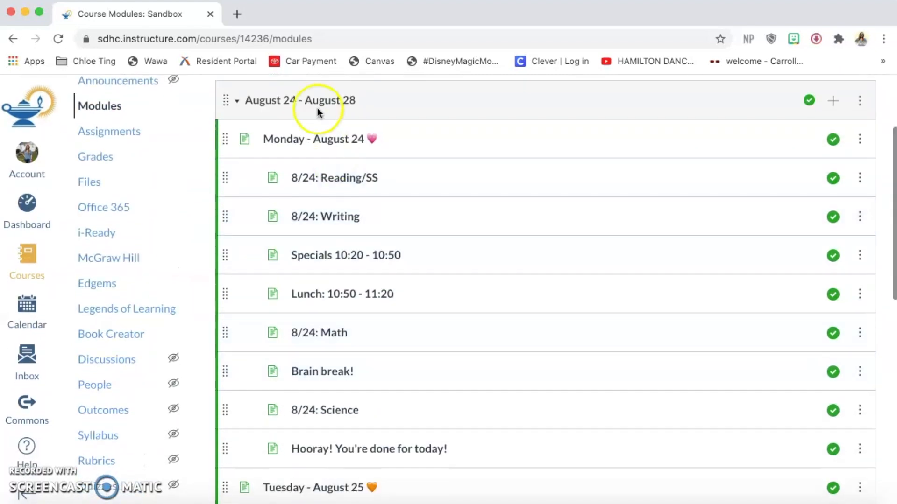
- Return to the Monday - August 24 page and advance to the 8/24: Reading/SS page
click(13, 41)
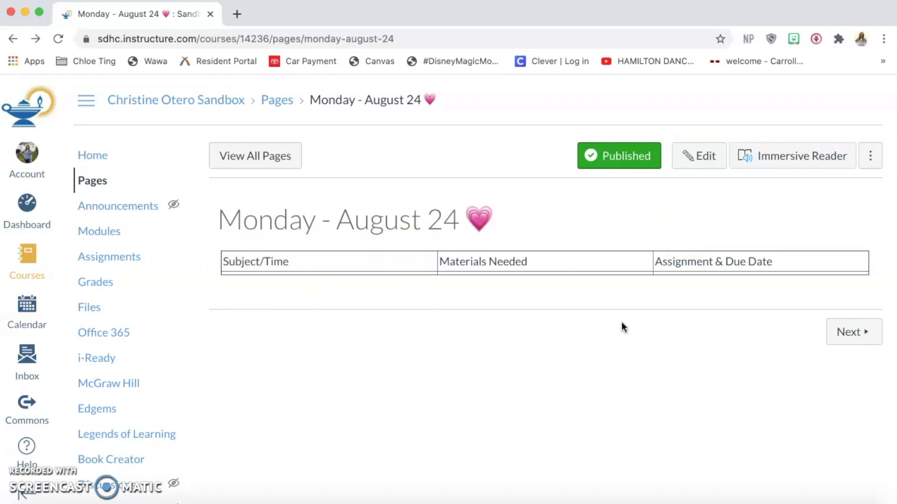
click(848, 330)
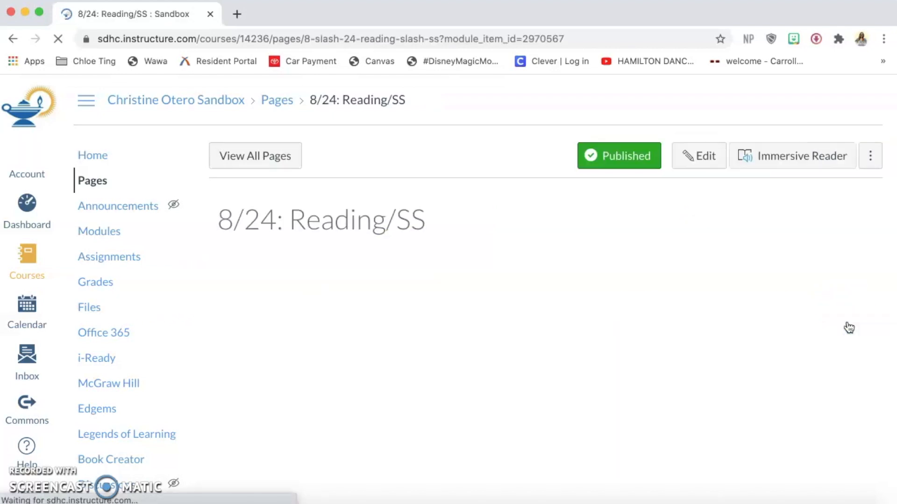
- Advance from 8/24: Reading/SS through the 8/24: Writing and Specials 10:20 - 10:50 pages to Lunch: 10:50 - 11:20
click(849, 267)
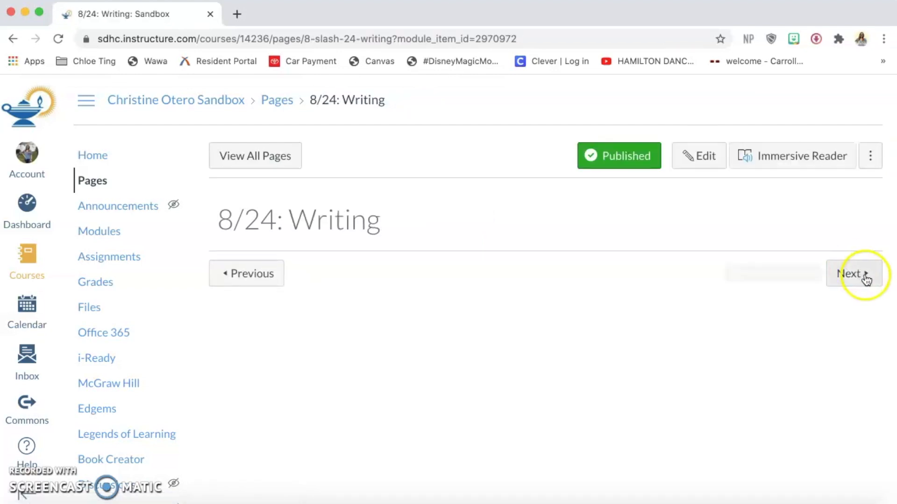
click(866, 277)
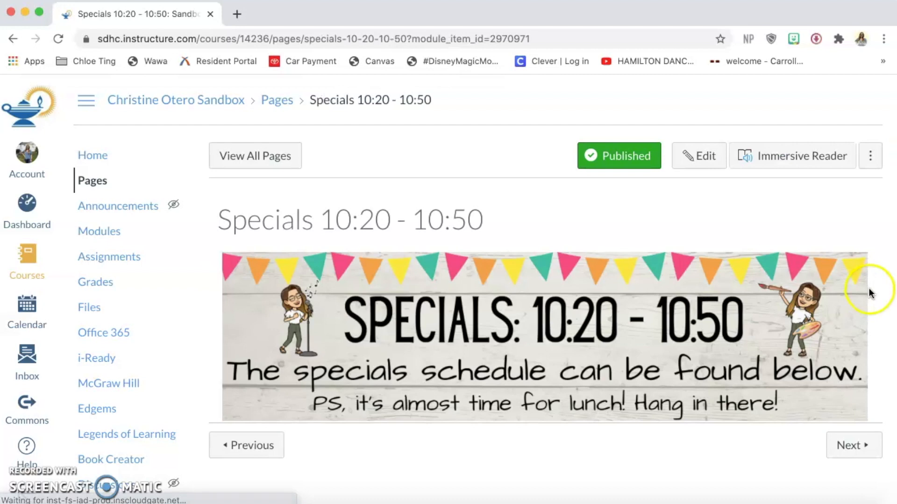
scroll(861, 379, down, 2)
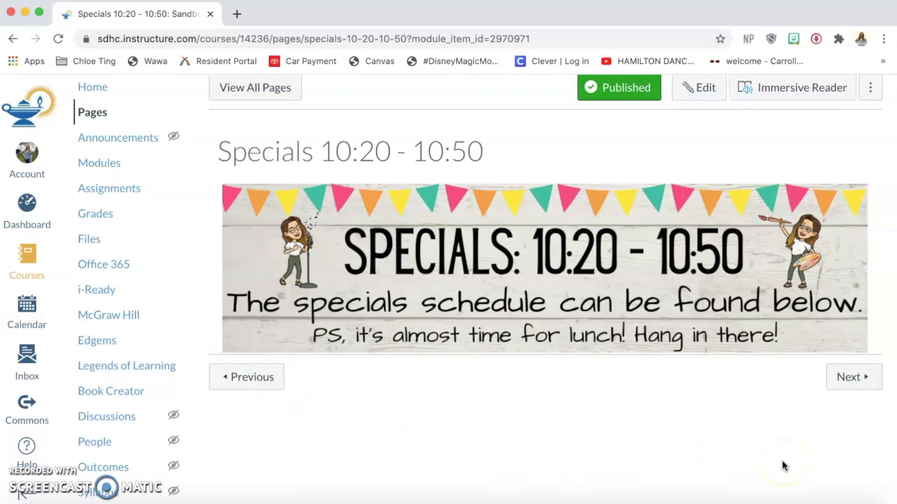
click(869, 378)
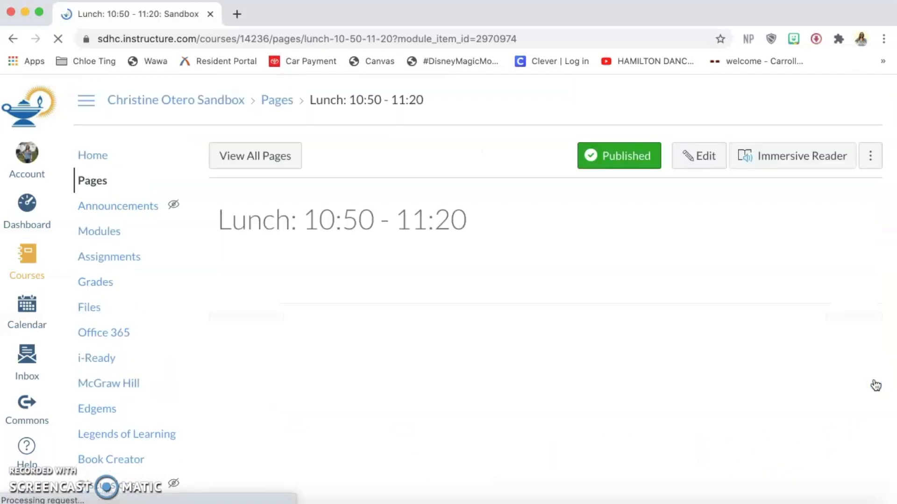
- Advance through 8/24: Math, Brain break! and 8/24: Science to the "Hooray! You're done for today!" page and view its link buttons
click(863, 455)
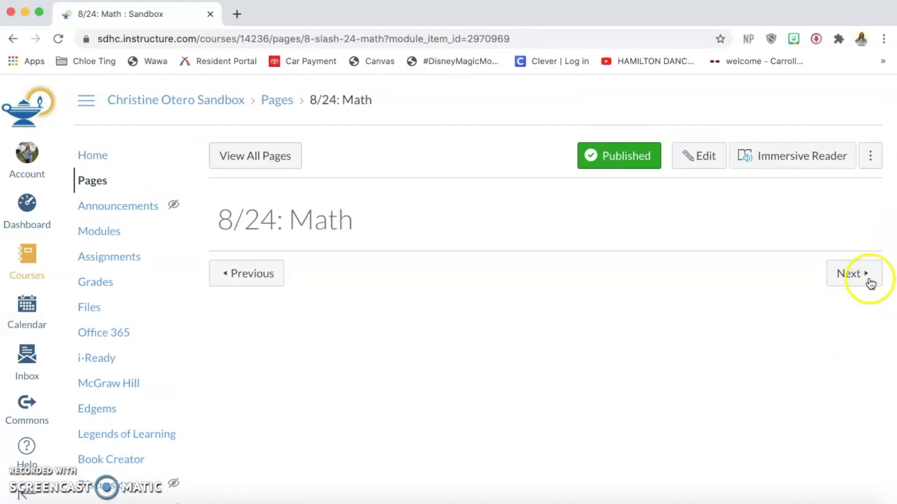
click(870, 283)
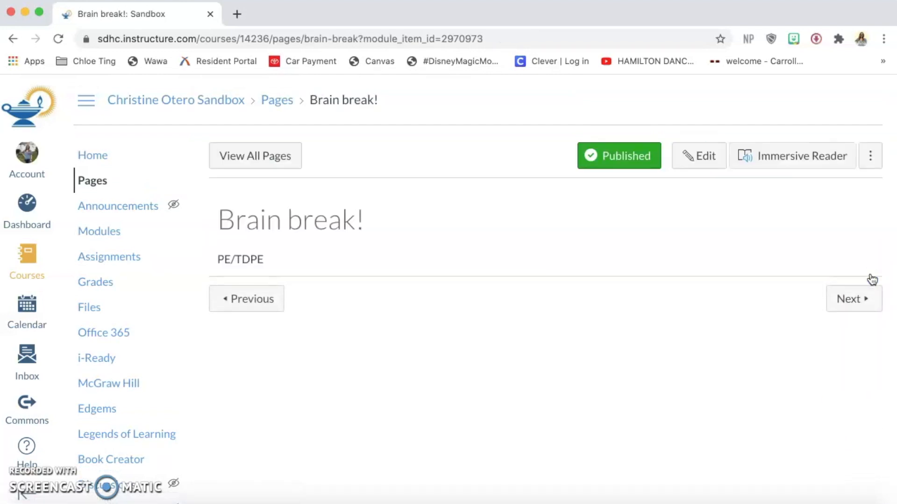
click(868, 307)
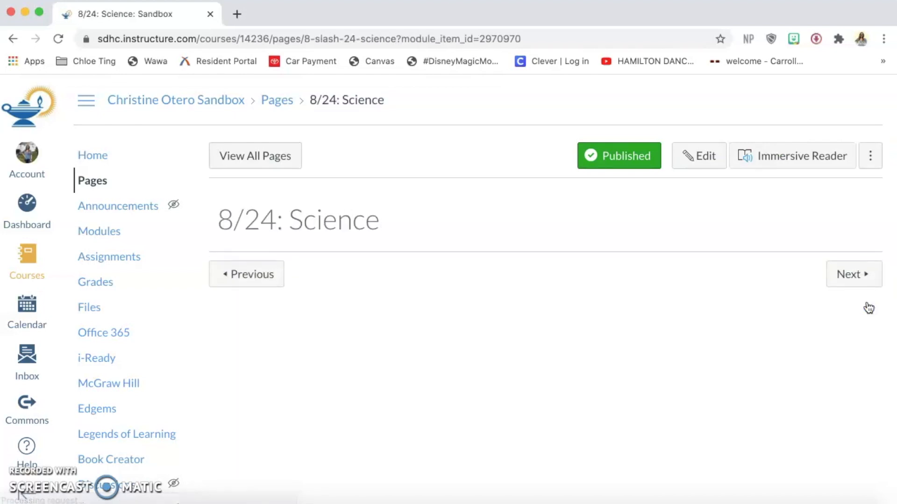
click(866, 275)
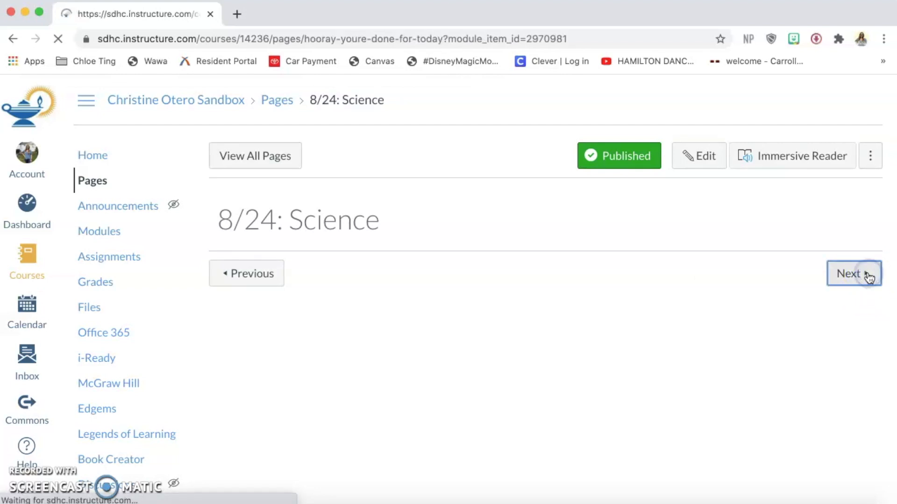
scroll(868, 279, down, 5)
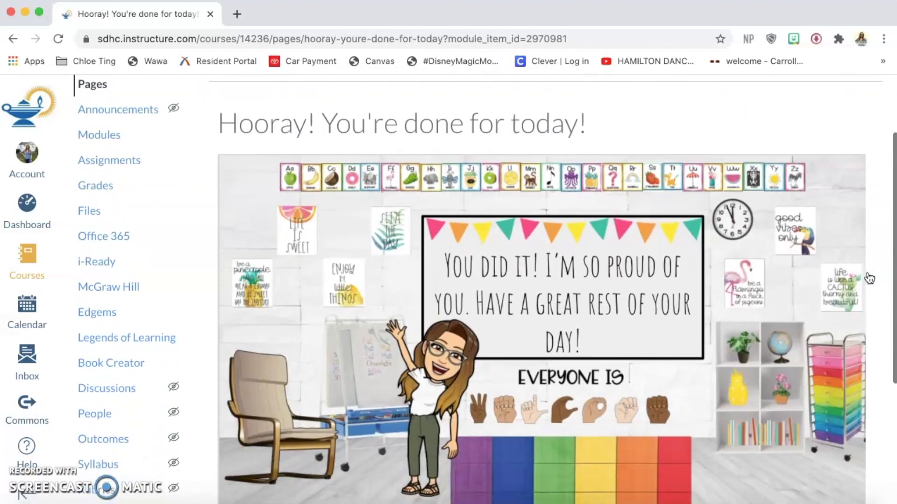
scroll(846, 335, down, 4)
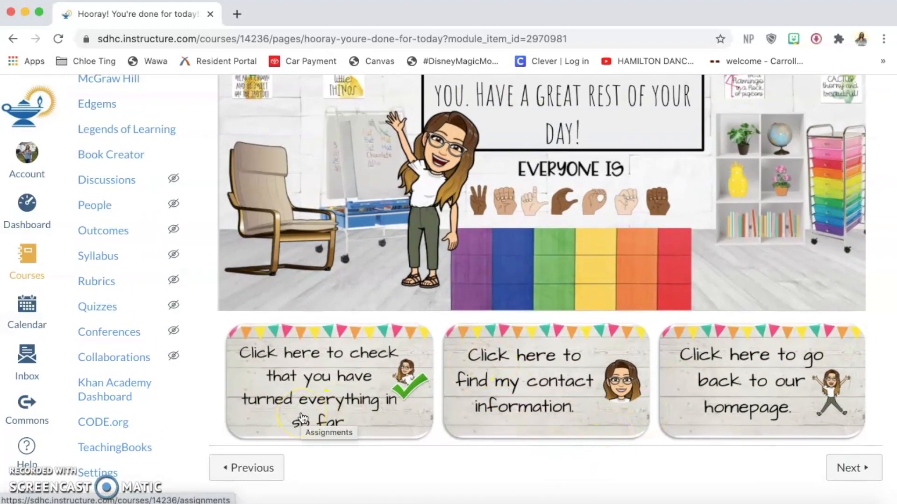
- Follow the link for checking turned-in work, look over the Assignments page, and return to the end-of-day page
click(390, 411)
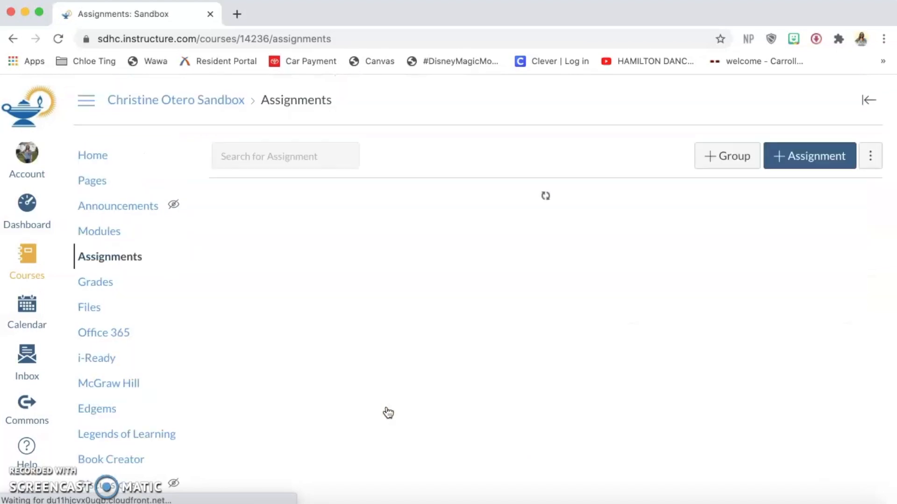
scroll(560, 200, down, 2)
scroll(586, 183, up, 3)
scroll(585, 183, down, 1)
click(10, 41)
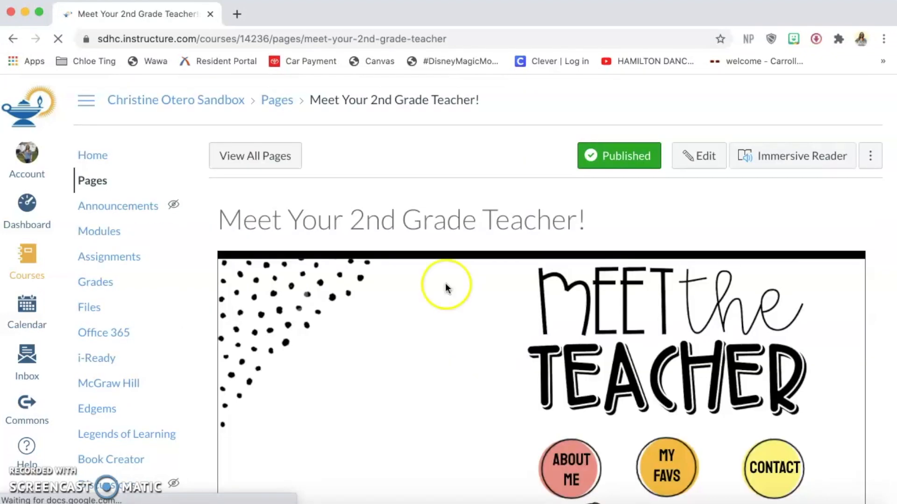
- View the Meet Your 2nd Grade Teacher! page with the contact information and return to the end-of-day page
scroll(448, 234, down, 2)
scroll(444, 195, down, 1)
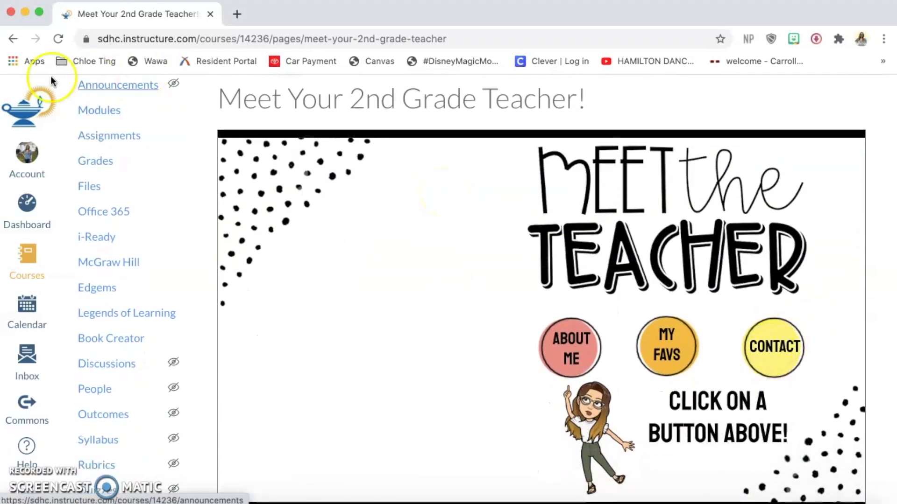
click(11, 39)
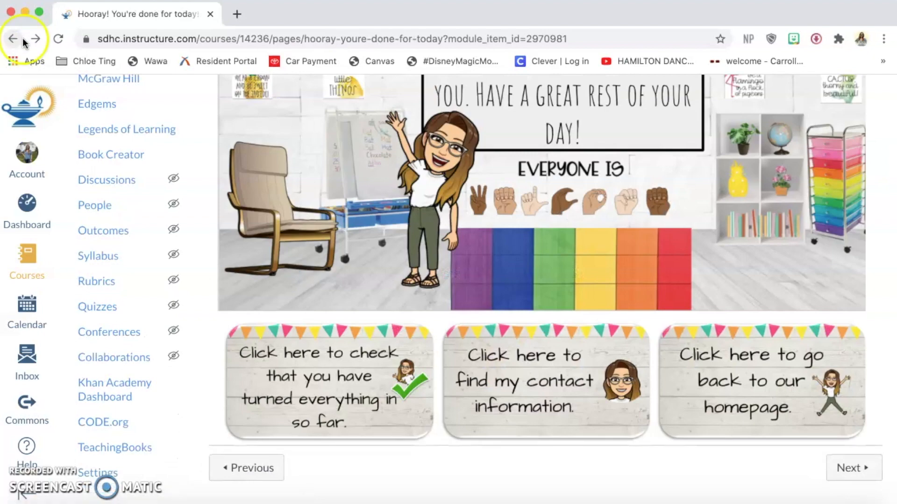
- Follow the end-of-day link to the Home Template page, open the course home, and view its buttons
click(773, 413)
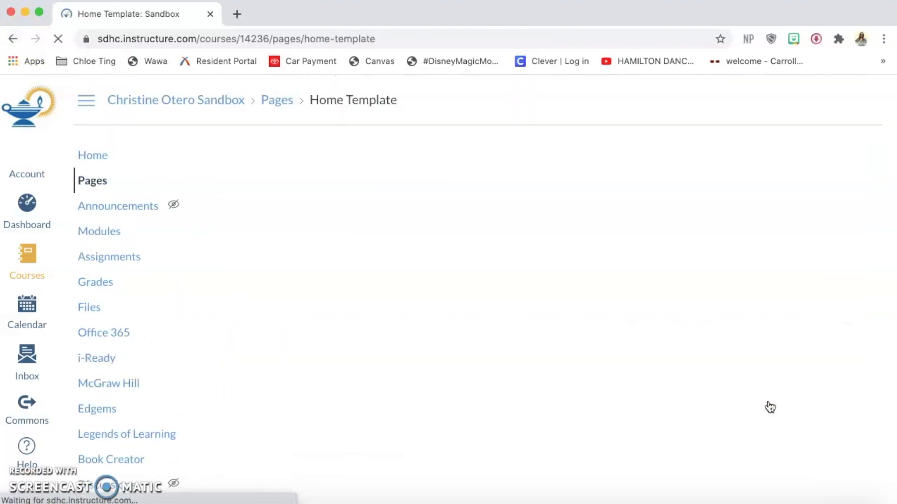
scroll(770, 407, down, 5)
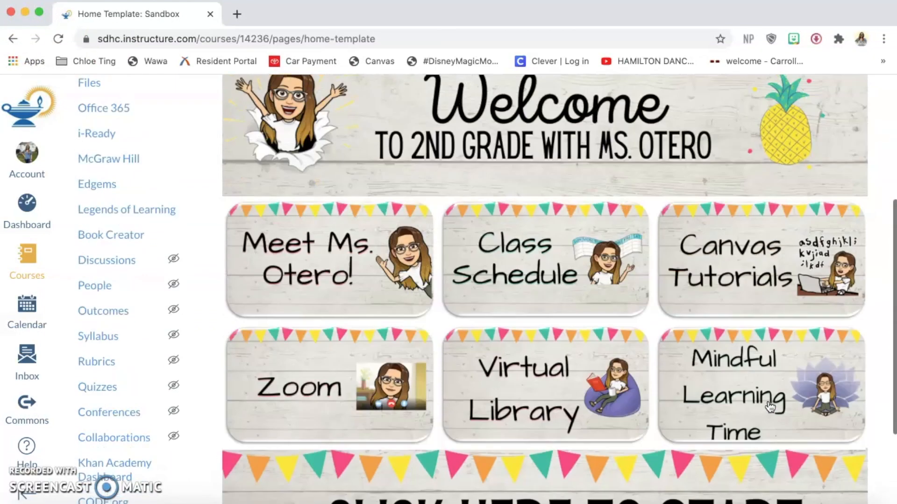
scroll(768, 407, up, 5)
click(113, 155)
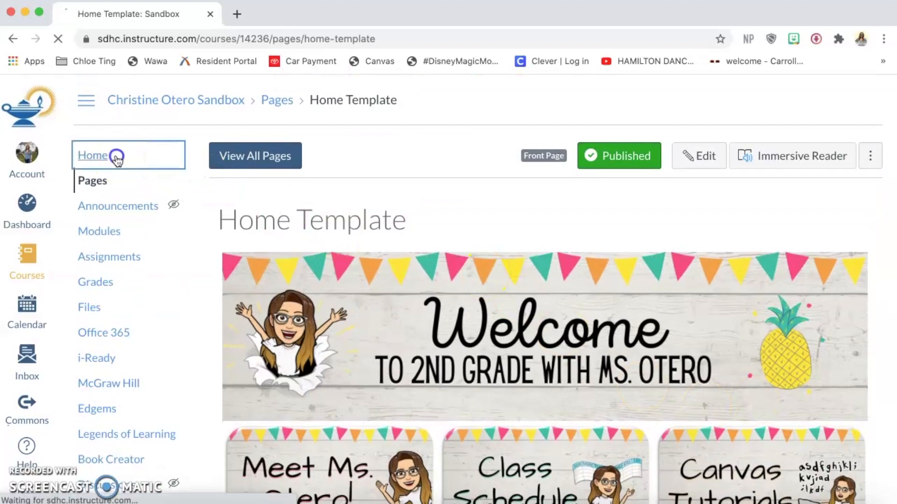
scroll(495, 265, down, 3)
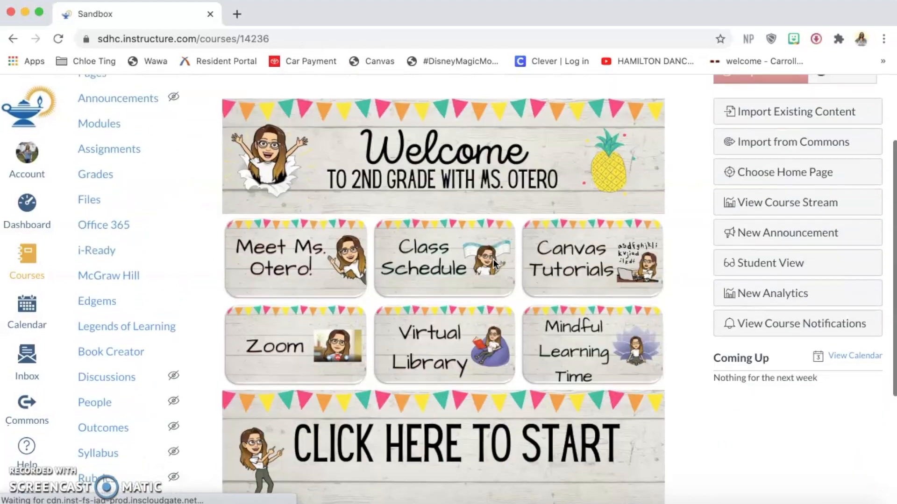
scroll(495, 264, down, 1)
scroll(495, 265, up, 1)
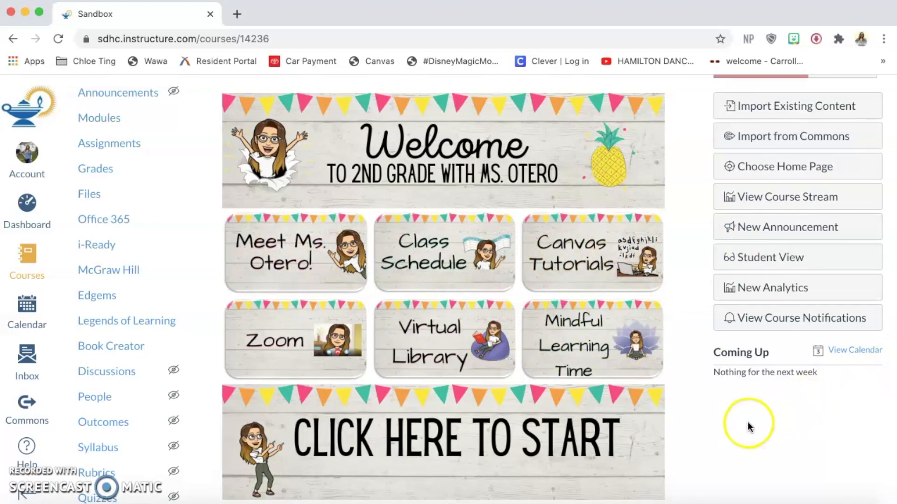
scroll(243, 319, down, 2)
scroll(246, 320, up, 3)
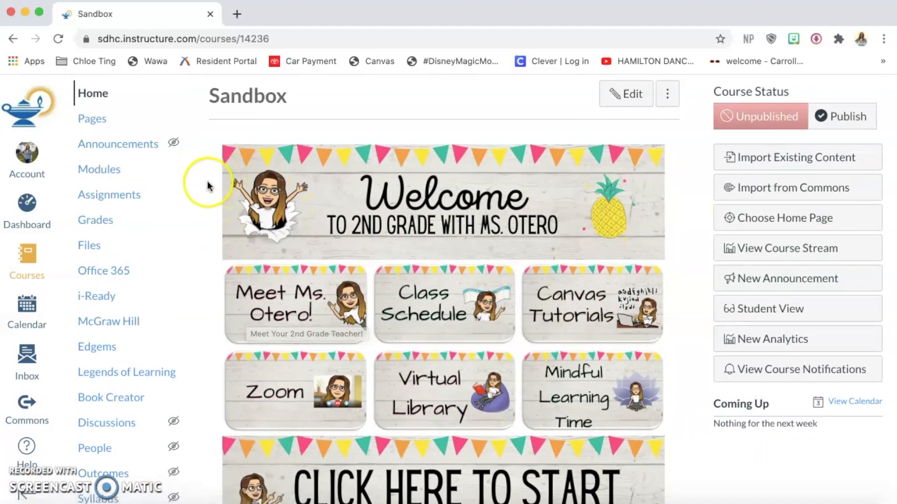
scroll(207, 186, down, 2)
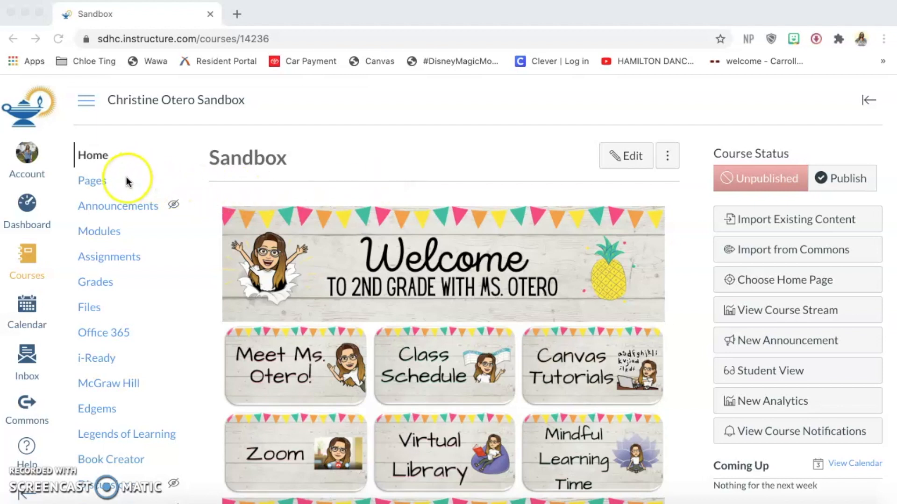
- Open the full list of course pages and start a new page titled Testing
click(95, 185)
click(96, 183)
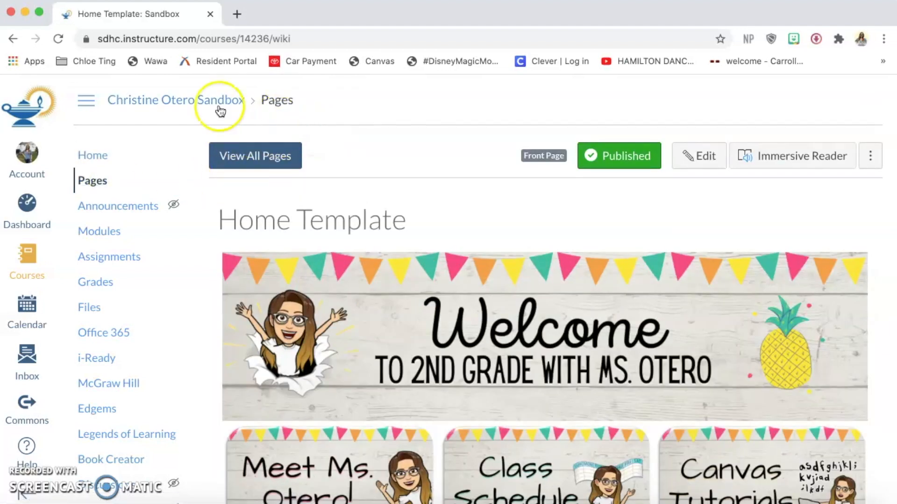
click(258, 164)
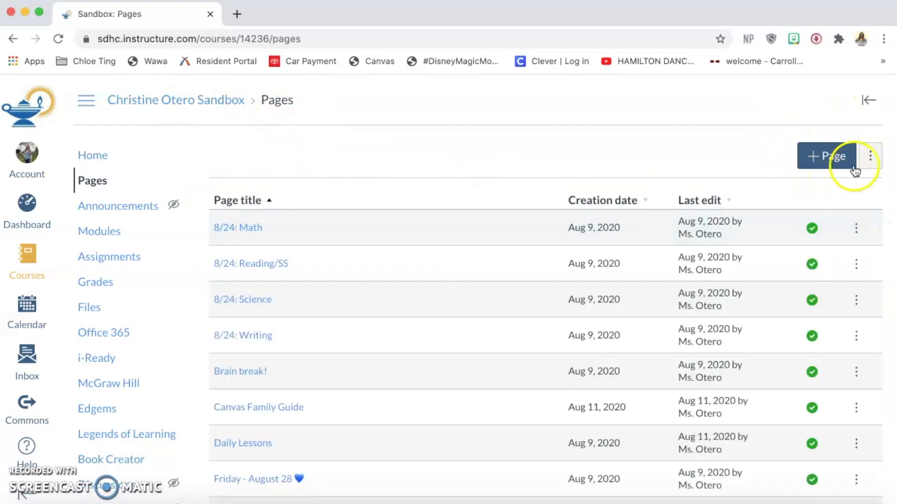
click(823, 169)
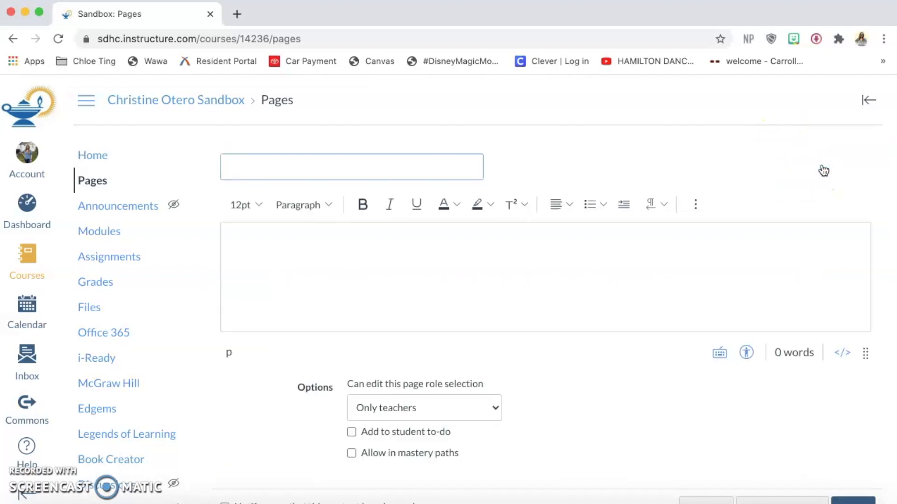
text(Testing)
click(551, 135)
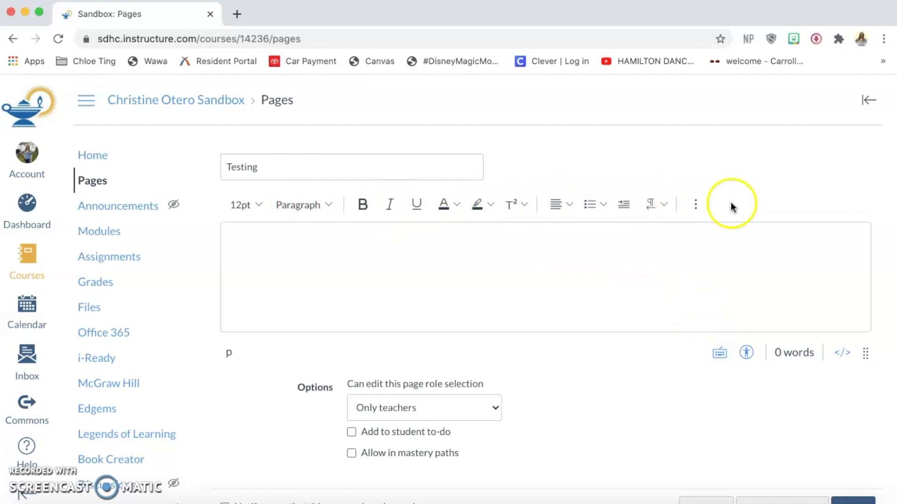
- Insert a table with one row and one column into the body of the Testing page
click(700, 205)
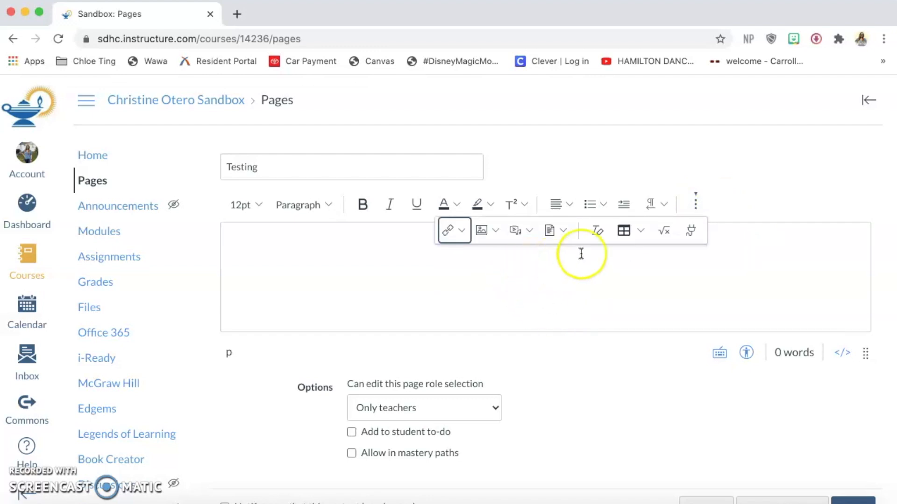
click(642, 231)
click(663, 262)
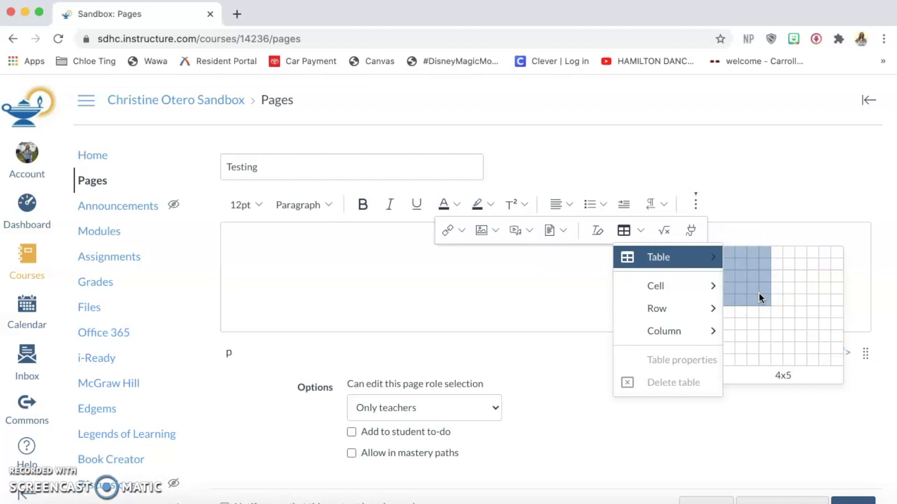
click(728, 252)
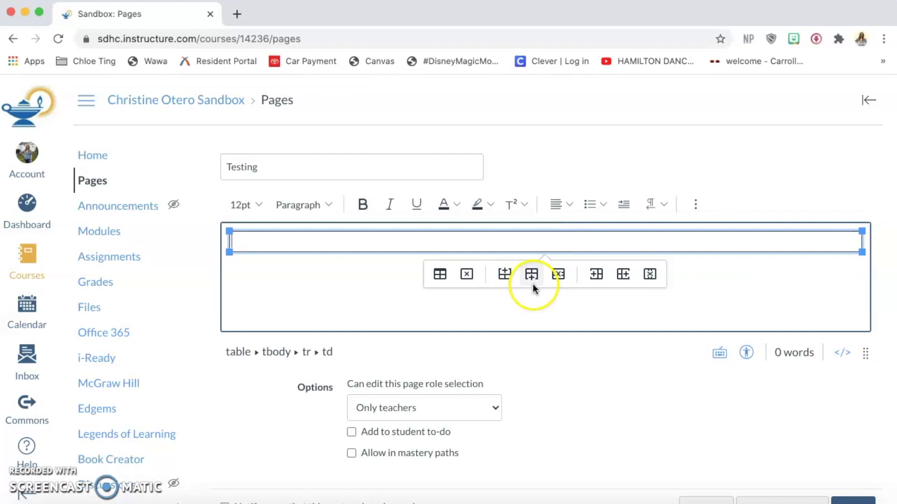
- Set the one-cell table's border width to 0 in its table properties and save the change
click(300, 279)
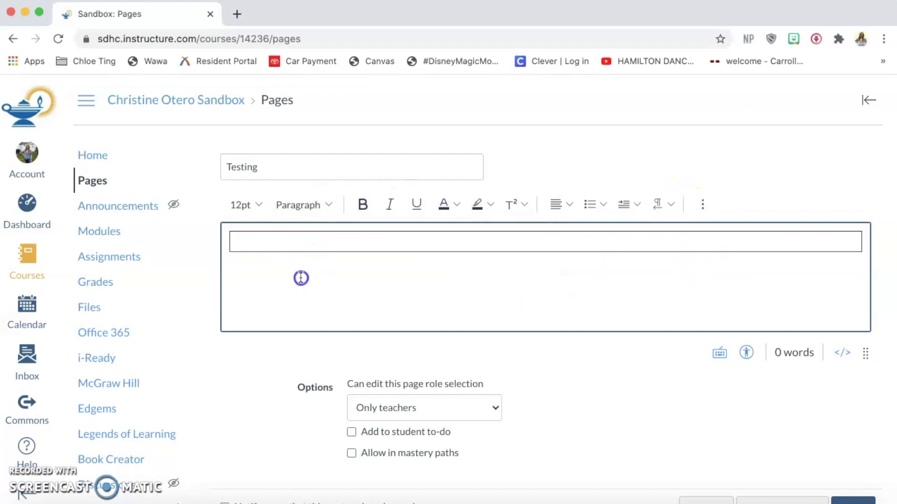
click(619, 241)
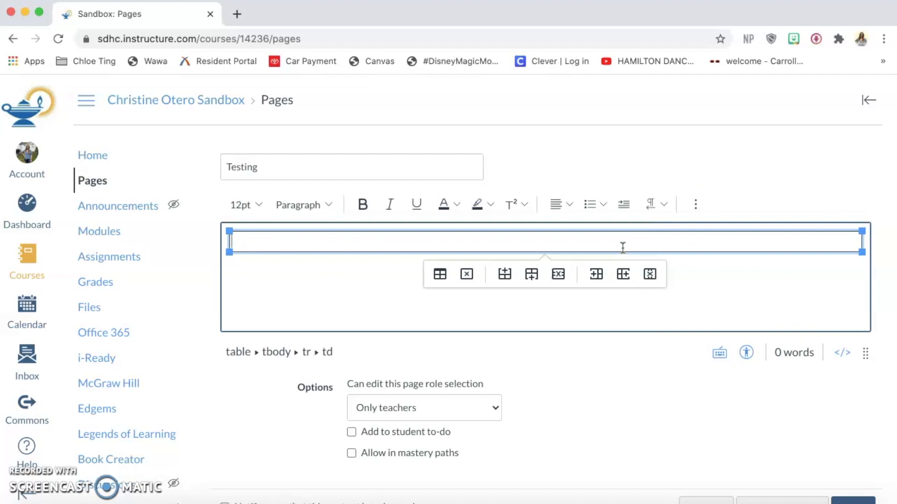
click(698, 207)
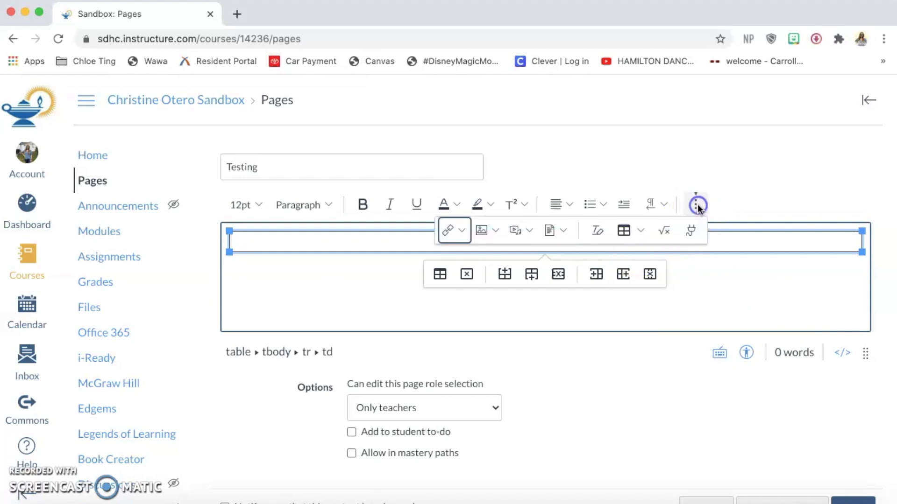
click(641, 231)
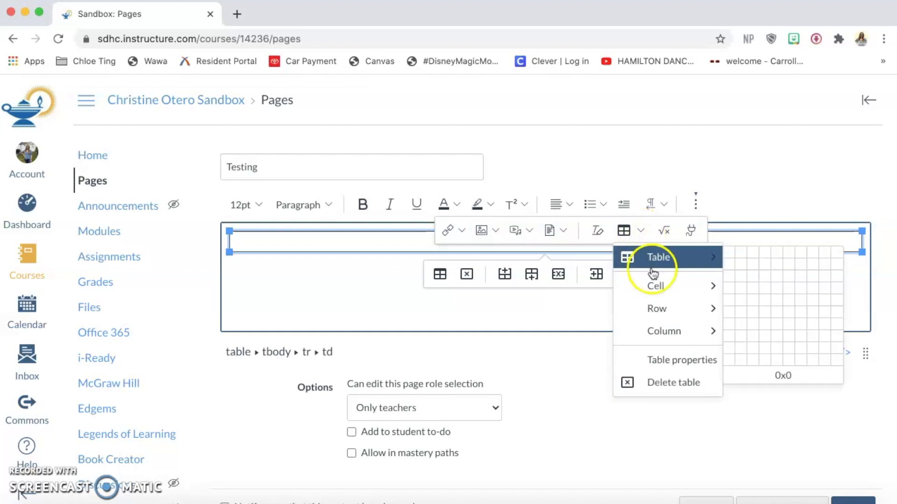
click(669, 361)
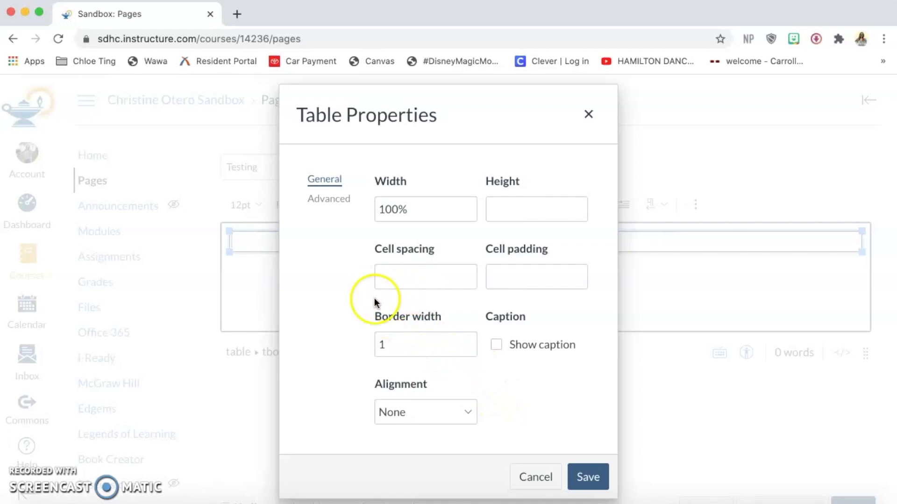
click(420, 344)
key(BackSpace)
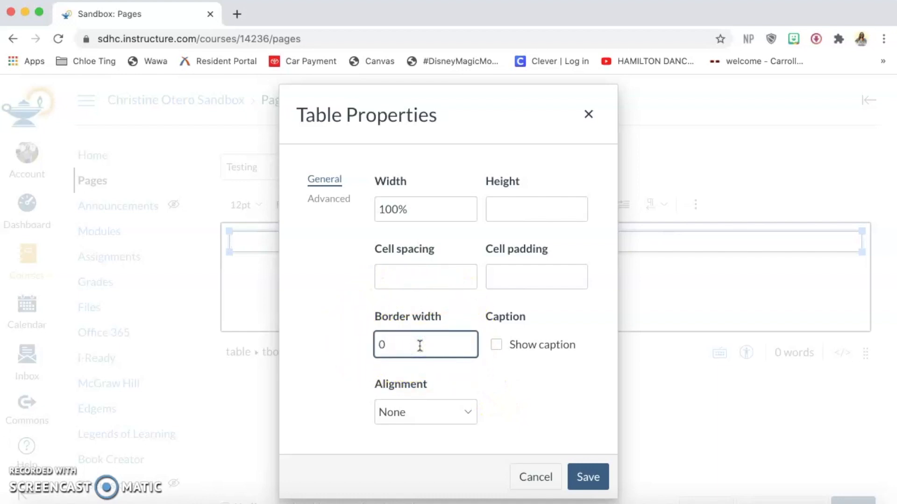
click(588, 478)
click(617, 401)
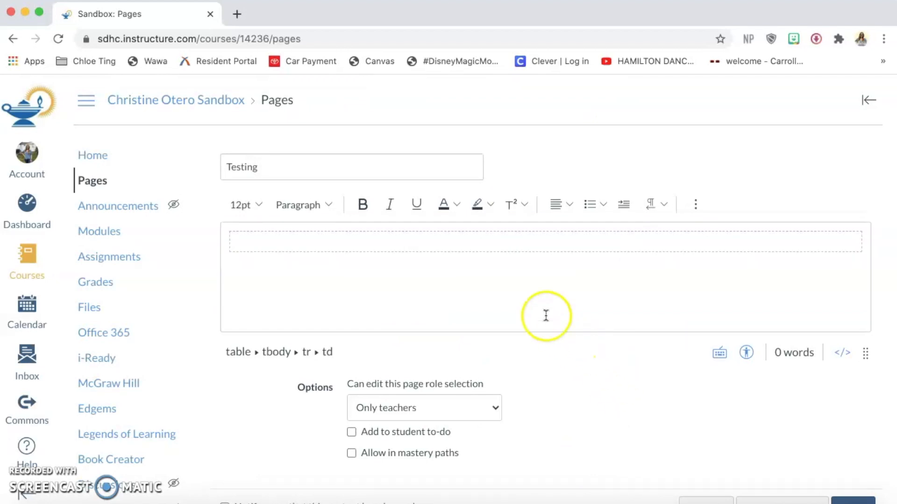
- Upload Banner.png from the Downloads folder into the borderless one-cell table on the Testing page
click(541, 241)
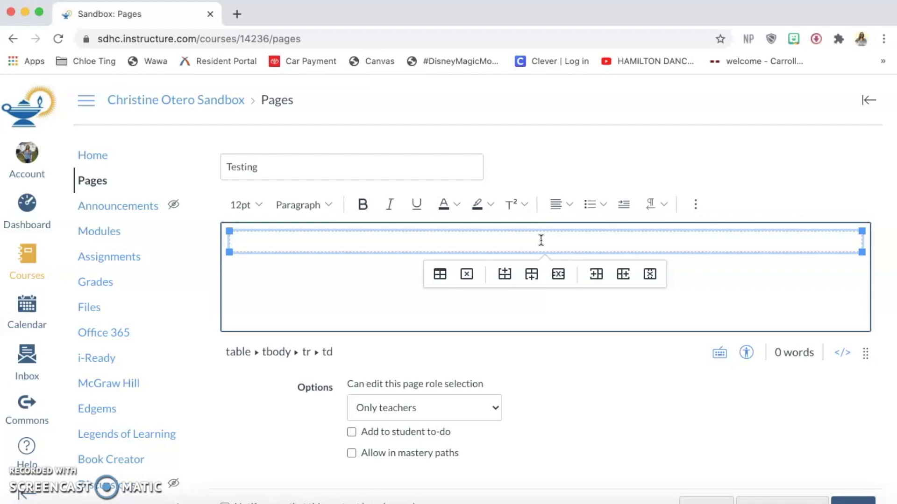
click(726, 207)
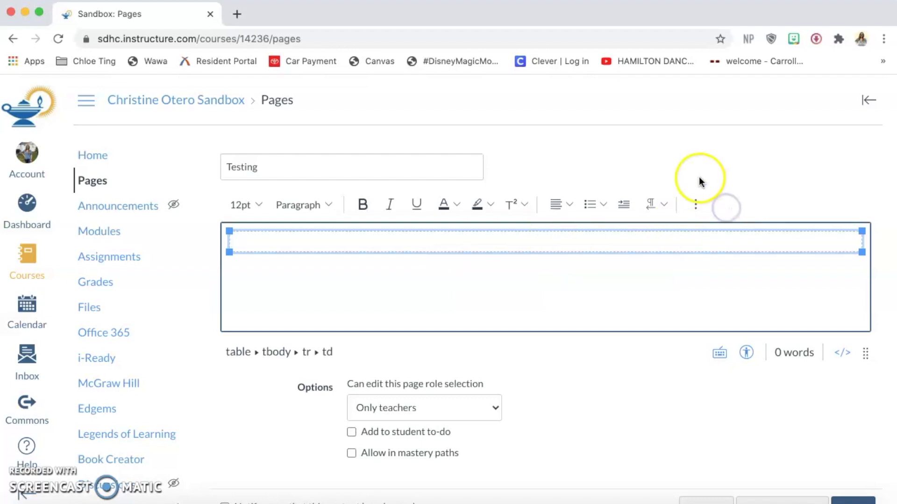
click(695, 205)
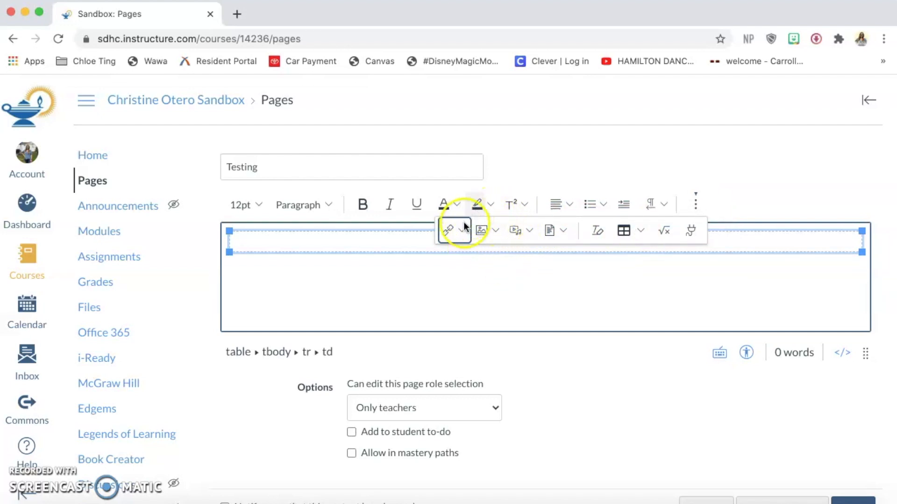
click(495, 231)
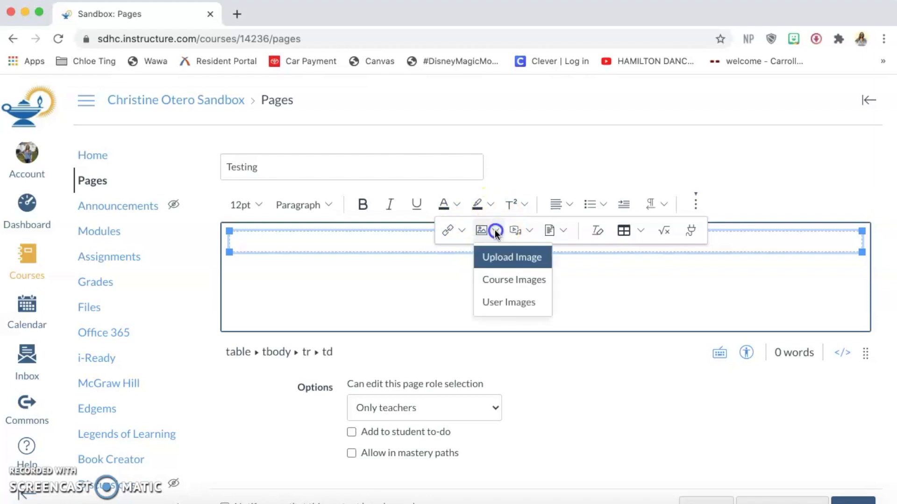
click(532, 259)
scroll(439, 283, down, 3)
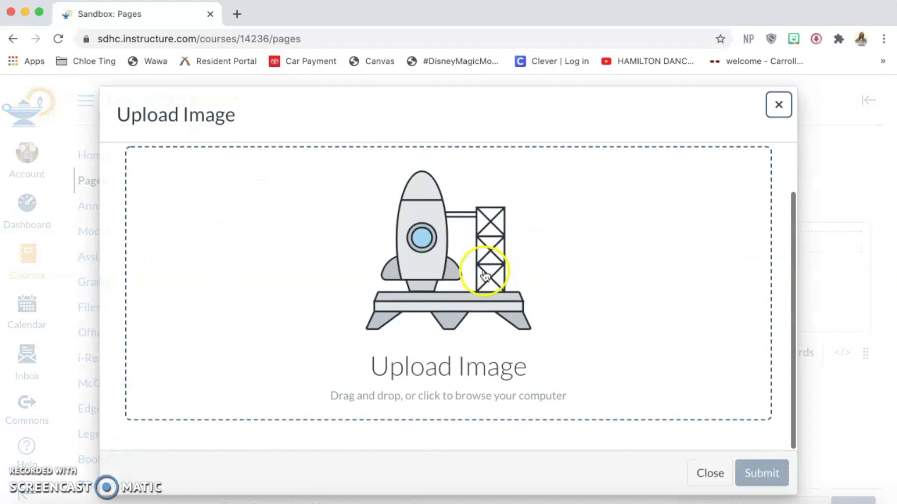
click(422, 263)
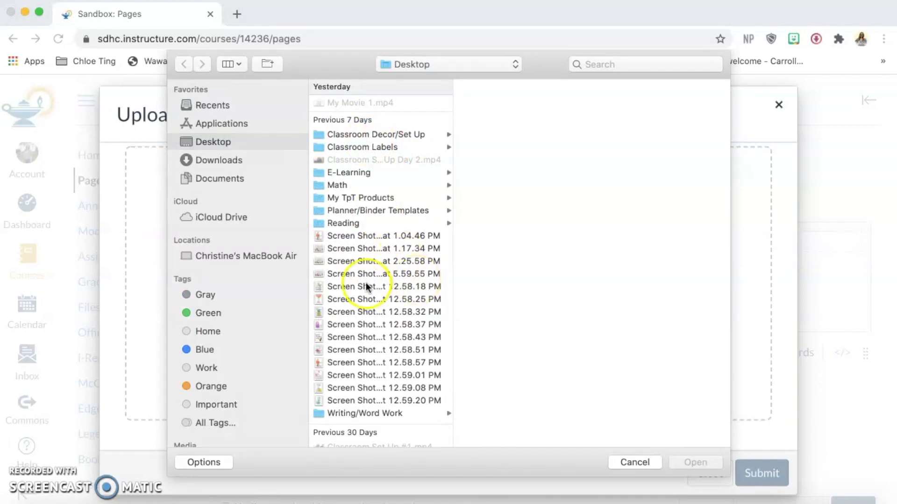
scroll(366, 282, down, 3)
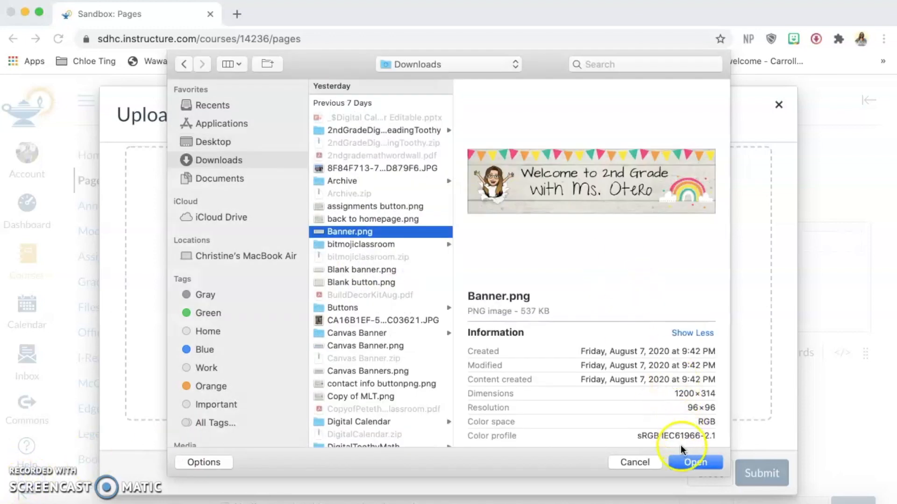
click(693, 462)
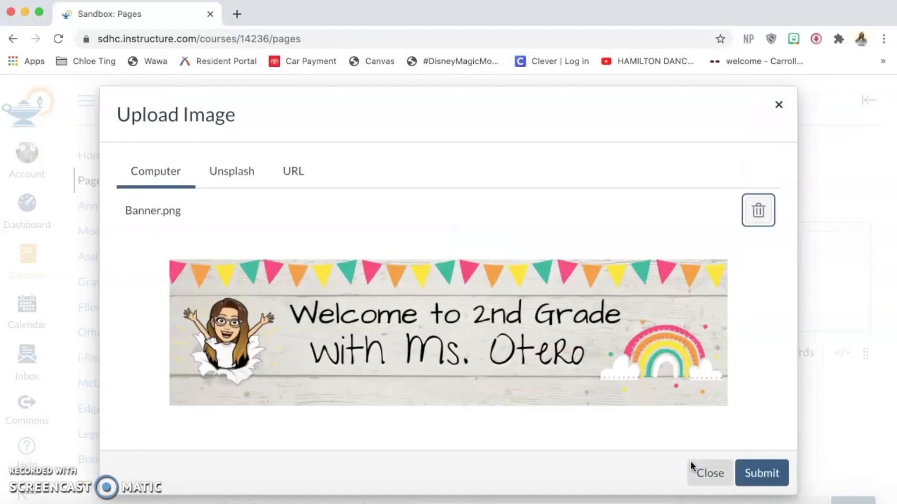
click(762, 473)
click(560, 373)
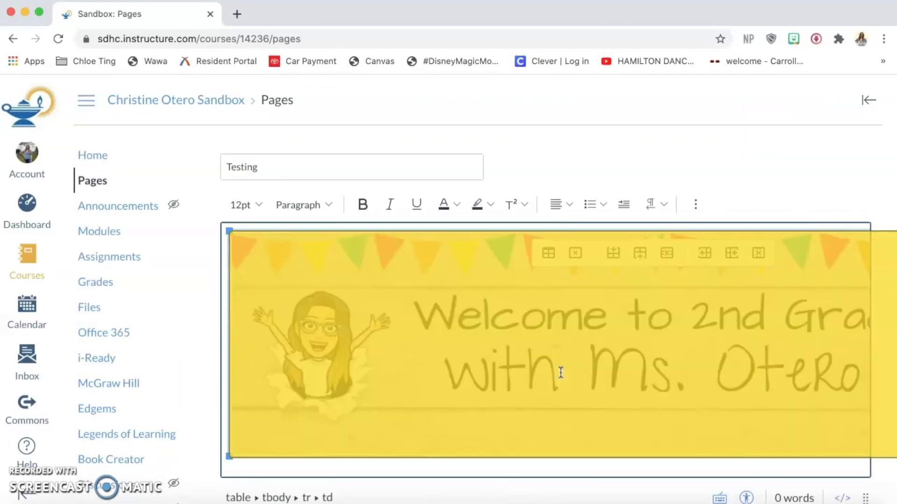
- Enlarge the page's editing area downward to make room below the banner
scroll(561, 372, down, 1)
click(572, 430)
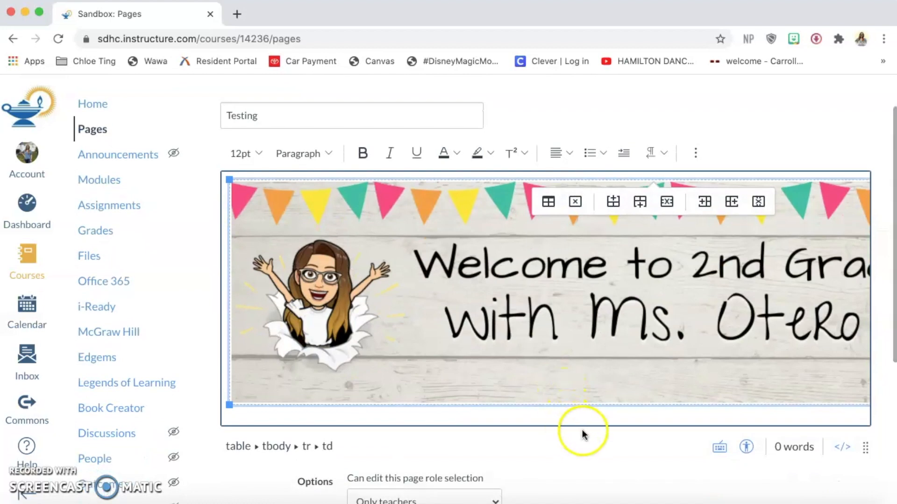
scroll(866, 447, down, 1)
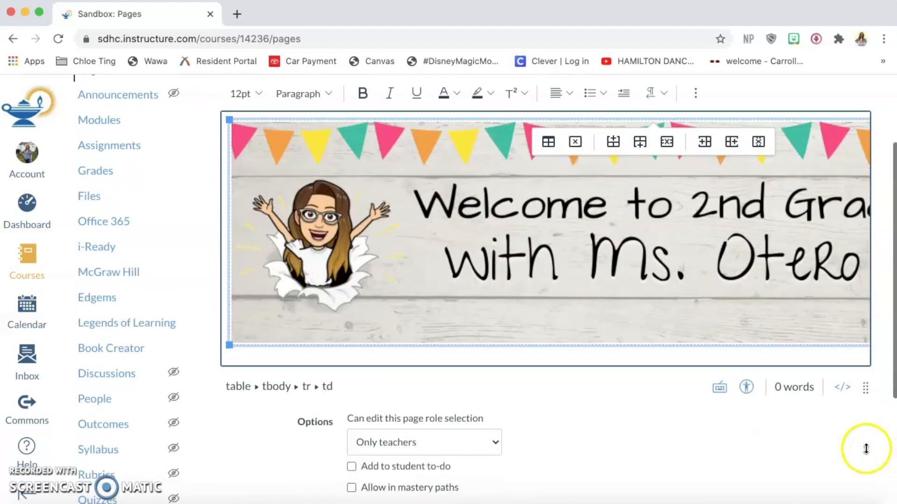
drag(865, 365, 874, 502)
scroll(819, 342, up, 5)
- Place the cursor after the banner table and insert a table with three columns and one row below it
click(802, 412)
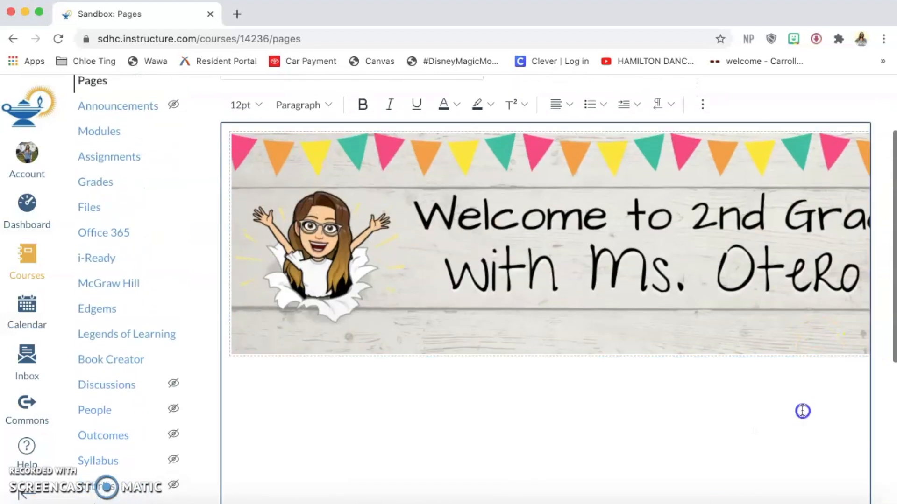
scroll(744, 410, right, 5)
click(836, 385)
click(784, 390)
click(829, 388)
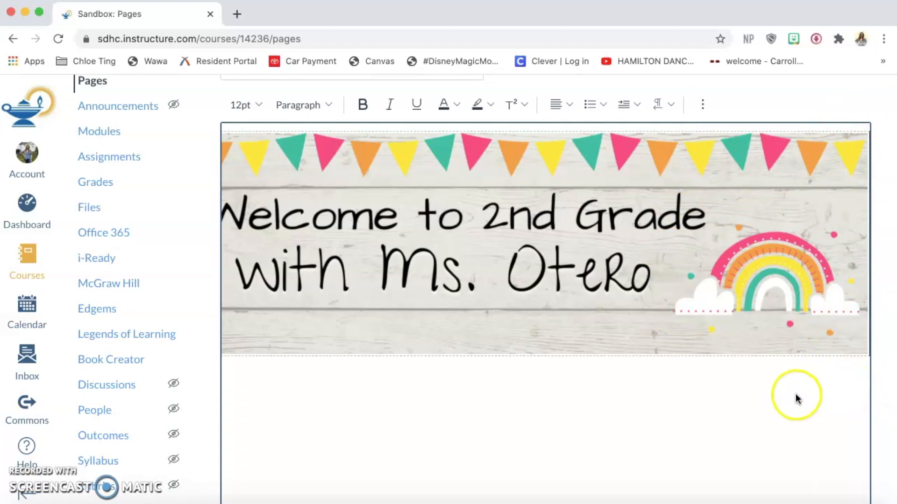
scroll(796, 398, right, 1)
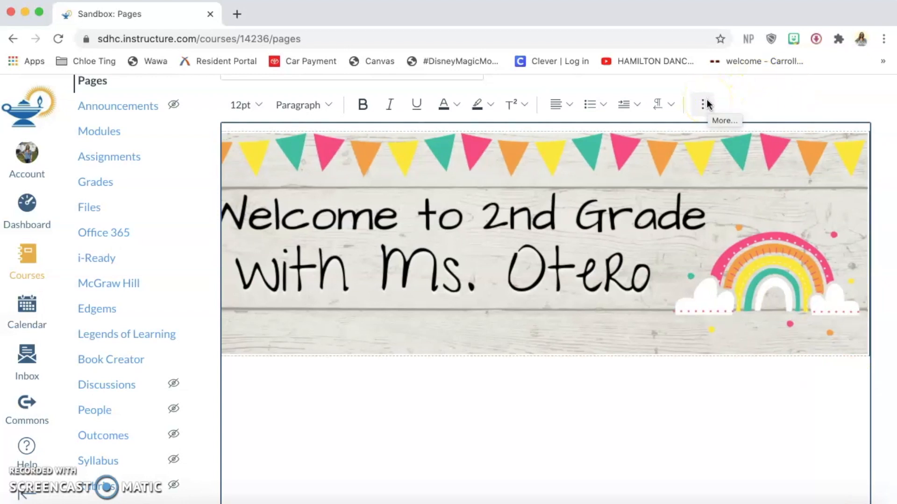
click(704, 104)
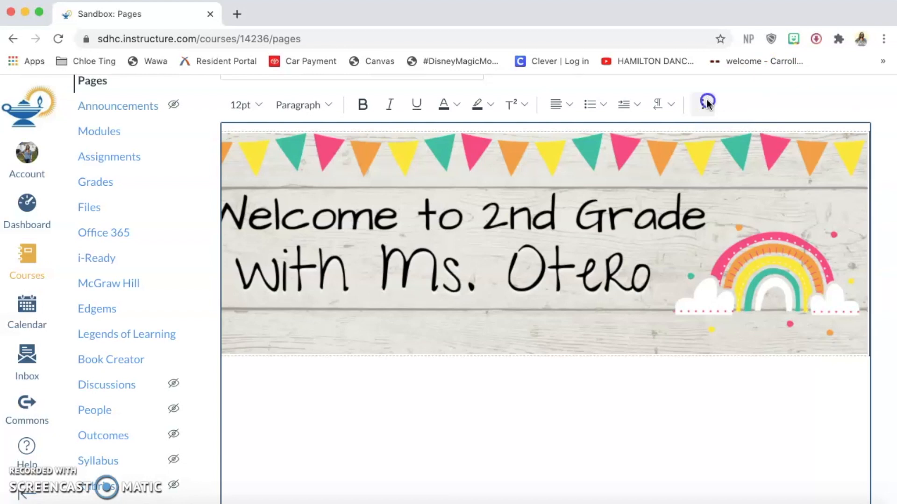
click(640, 130)
mouse_move(664, 157)
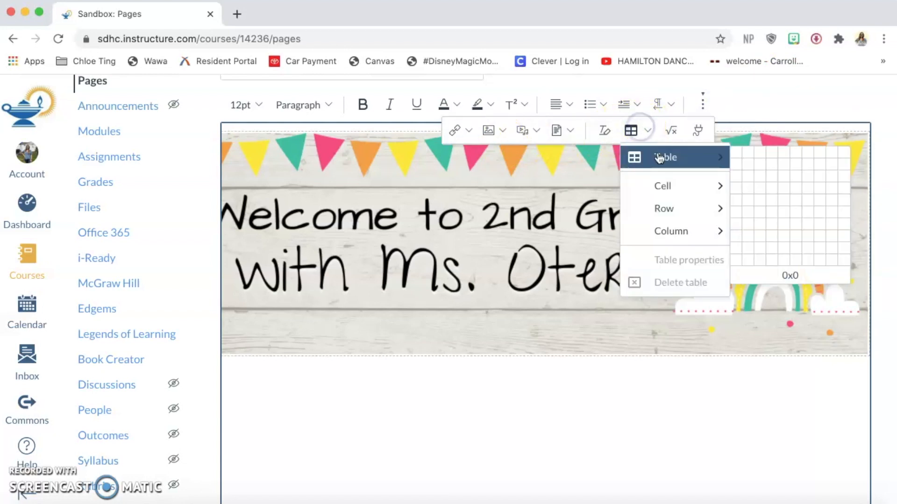
click(761, 151)
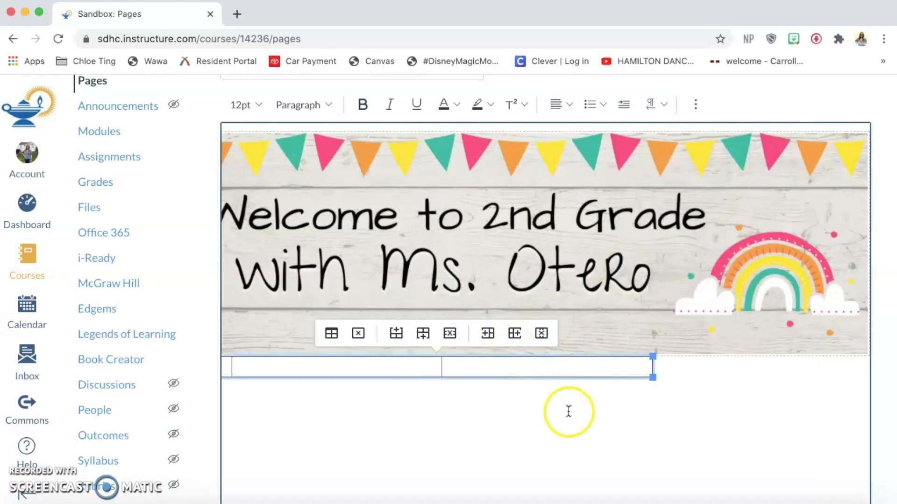
- Set the three-column table's border width to 0 in its table properties and save the change
scroll(740, 460, left, 3)
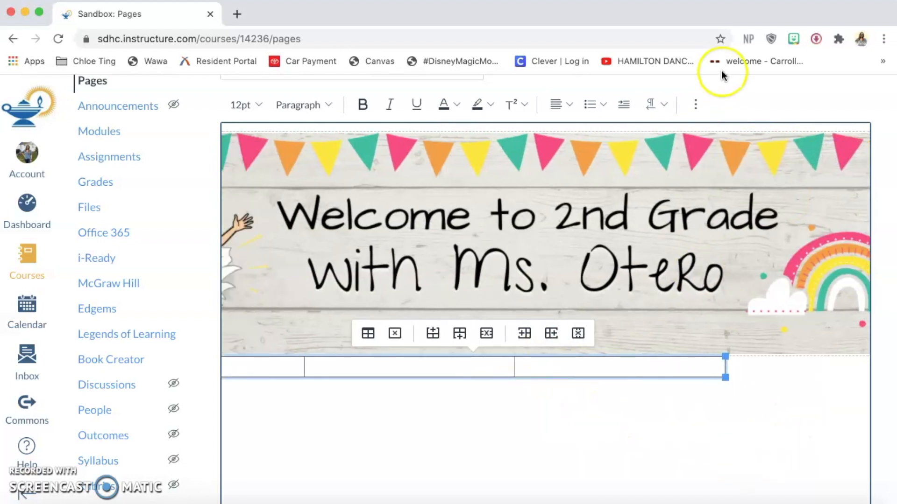
click(698, 102)
click(640, 131)
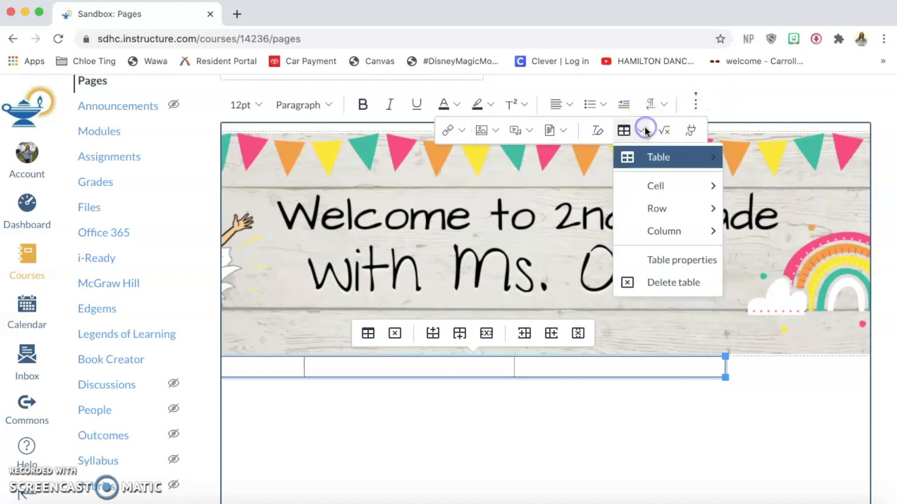
click(650, 268)
click(434, 342)
text(0)
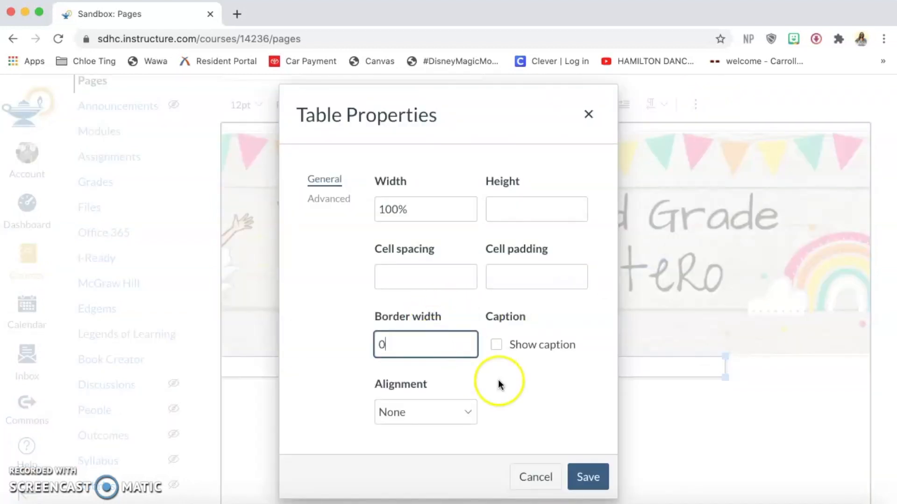
click(586, 476)
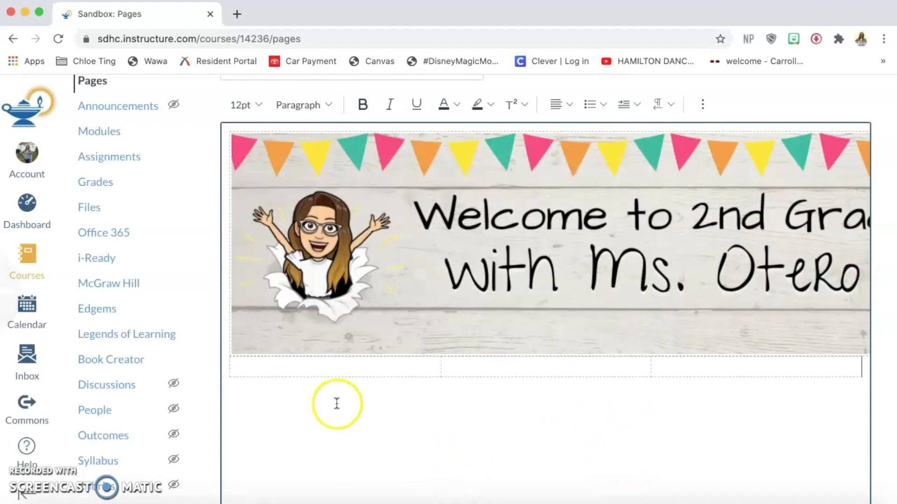
- Upload Button1.png from the computer into the first cell of the three-column table
click(307, 367)
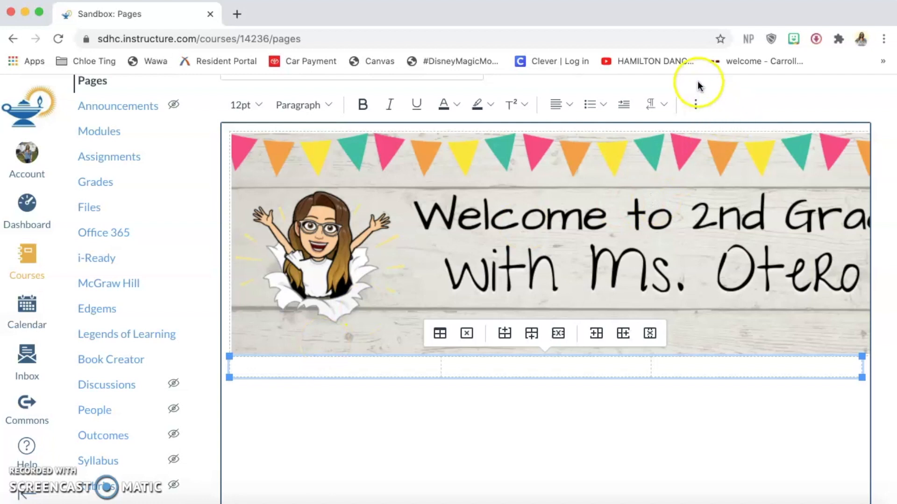
click(695, 104)
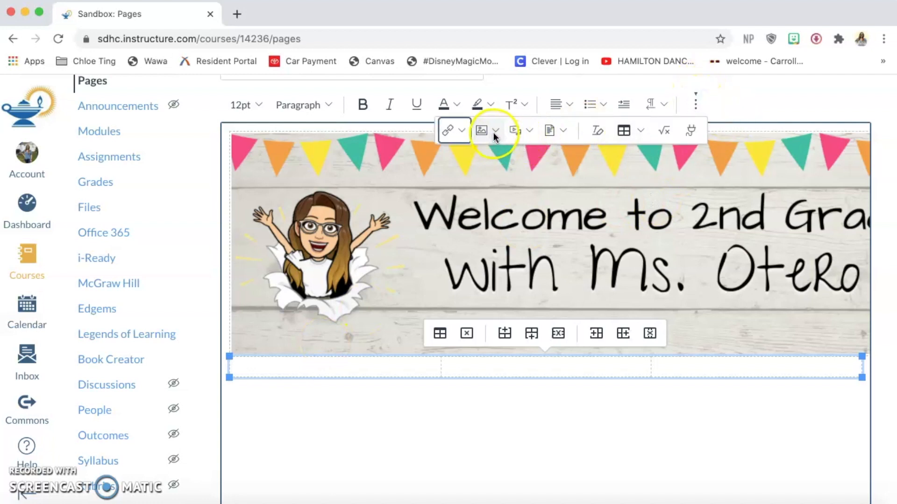
click(433, 423)
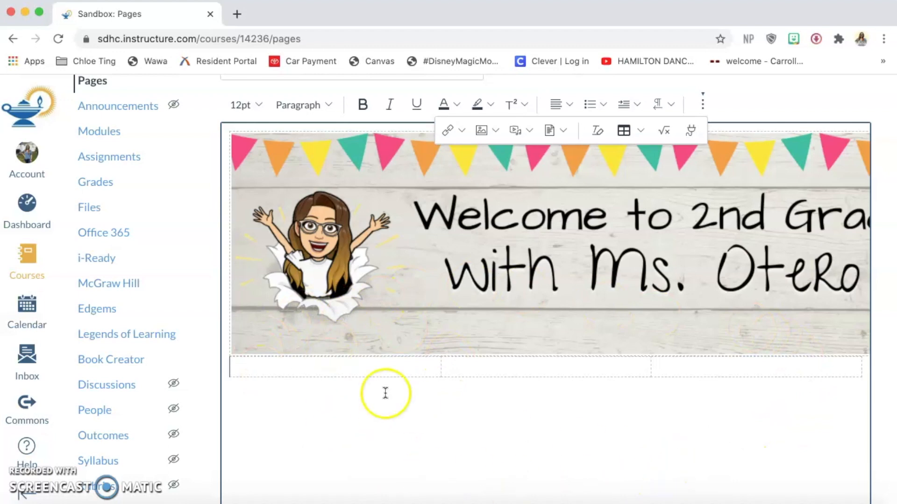
click(350, 367)
click(486, 129)
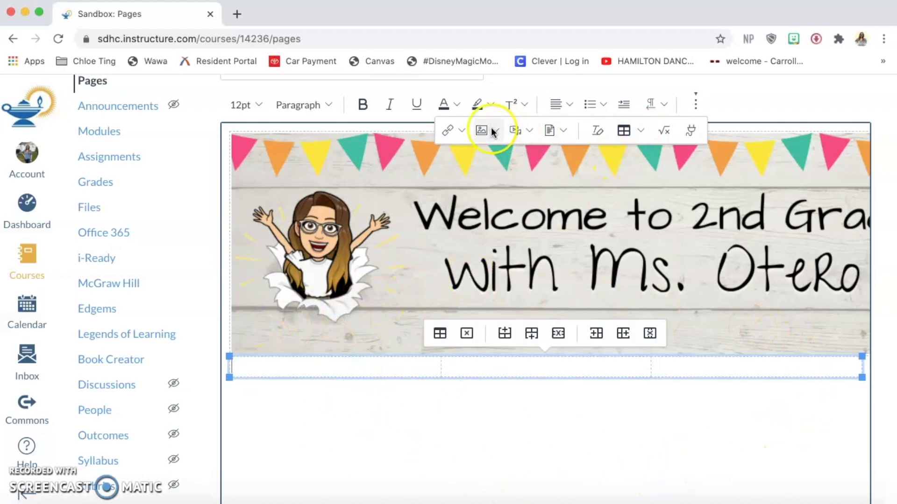
click(495, 157)
click(420, 297)
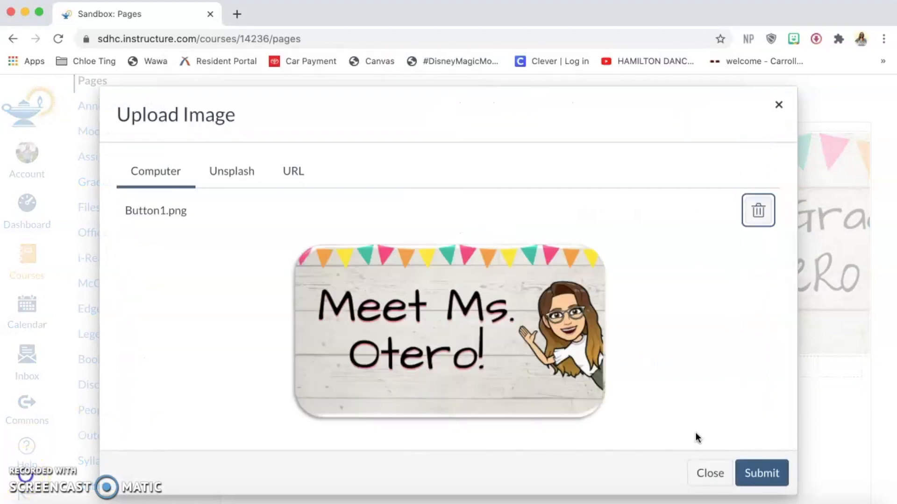
click(776, 467)
scroll(564, 366, down, 1)
click(564, 366)
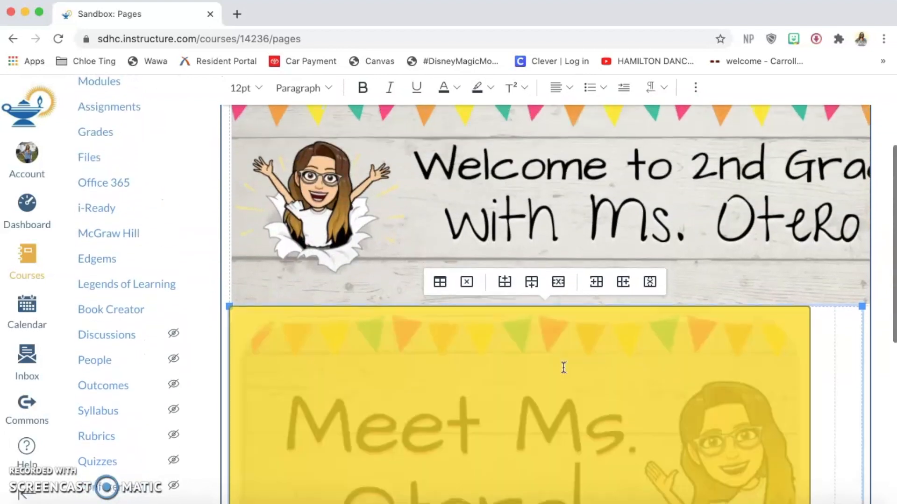
- Extend the editing area's height below the first button image
scroll(564, 367, down, 4)
scroll(564, 368, right, 5)
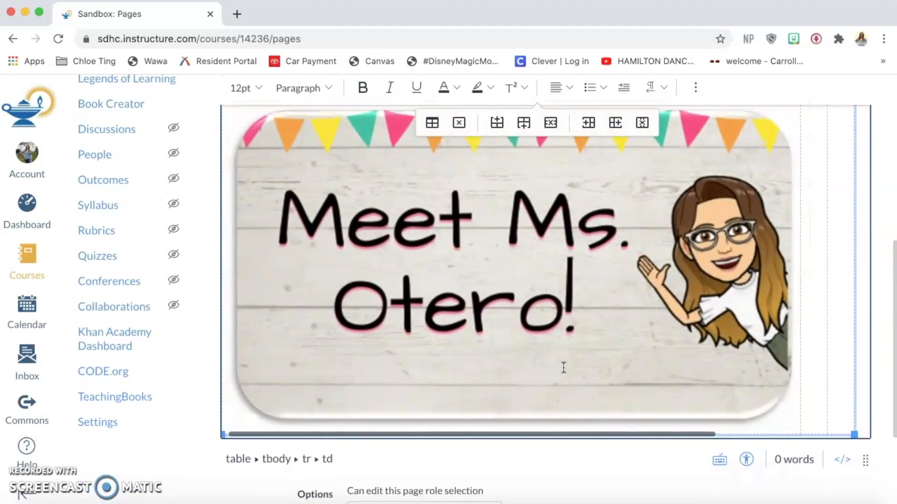
click(708, 351)
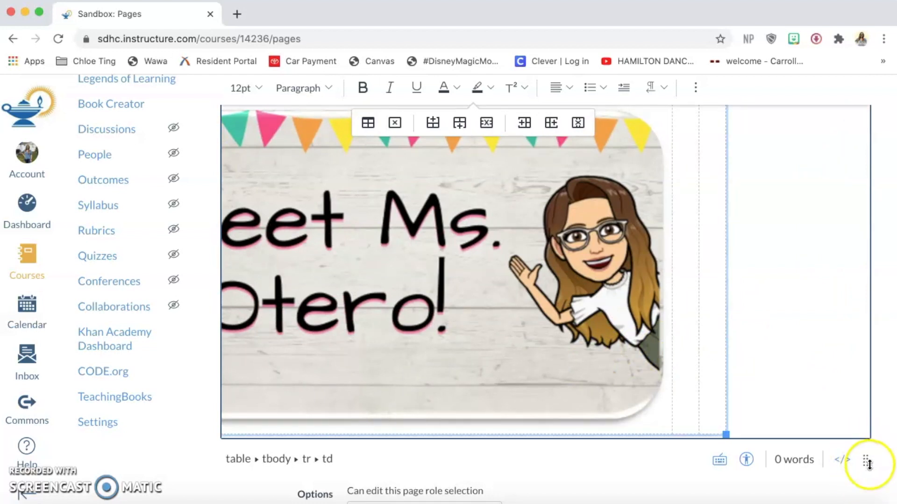
drag(866, 462, 866, 485)
- Upload Button2.png from the Buttons folder into the middle cell of the three-column table
scroll(872, 396, up, 6)
scroll(804, 370, right, 3)
click(607, 336)
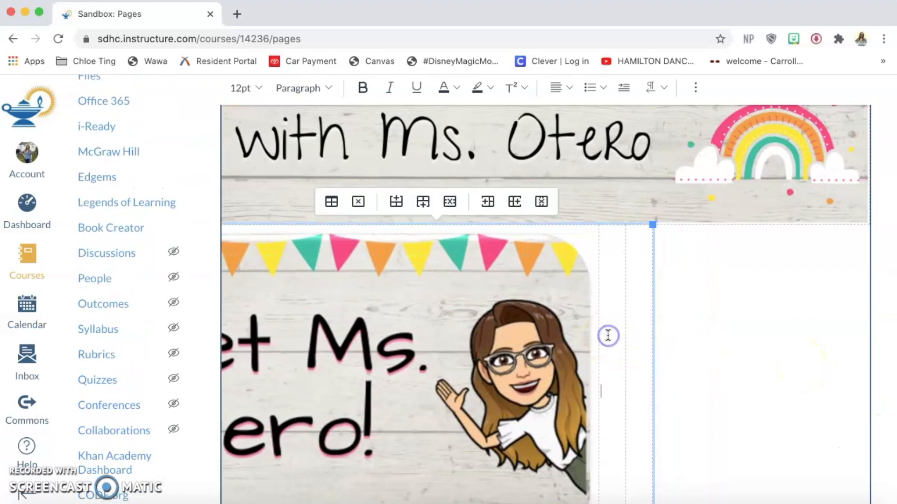
click(691, 88)
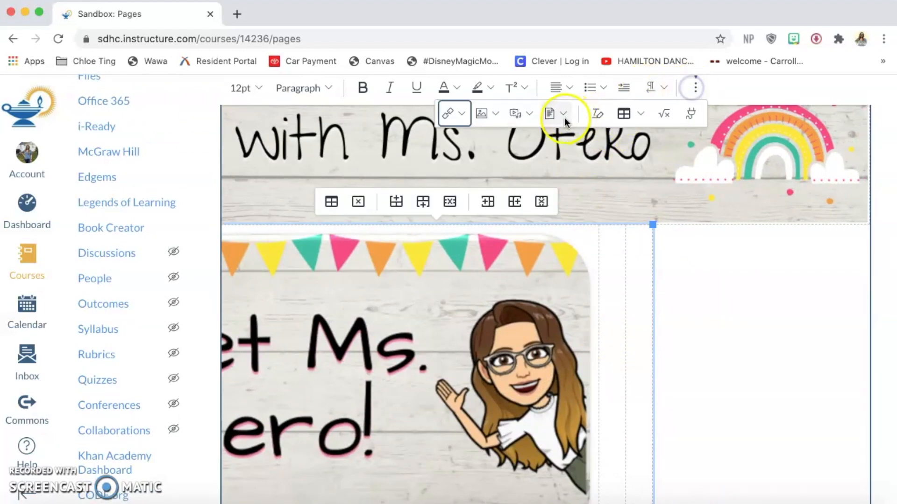
click(495, 115)
click(498, 140)
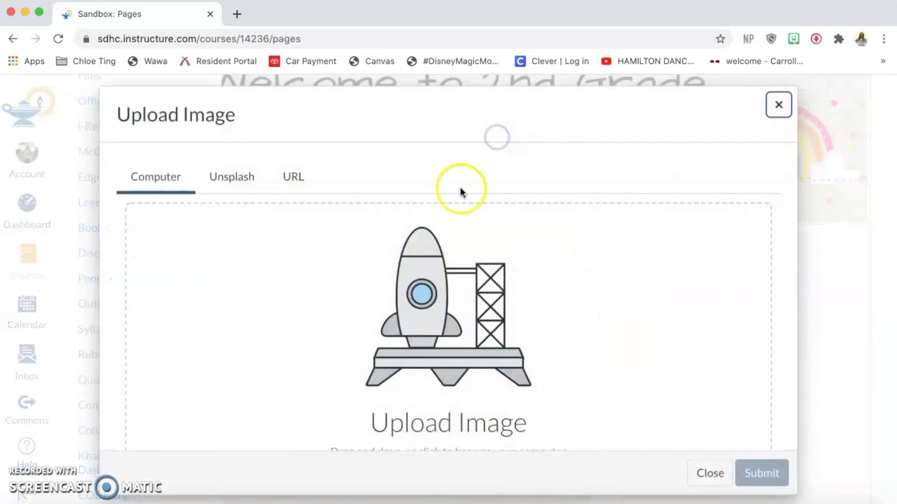
click(291, 293)
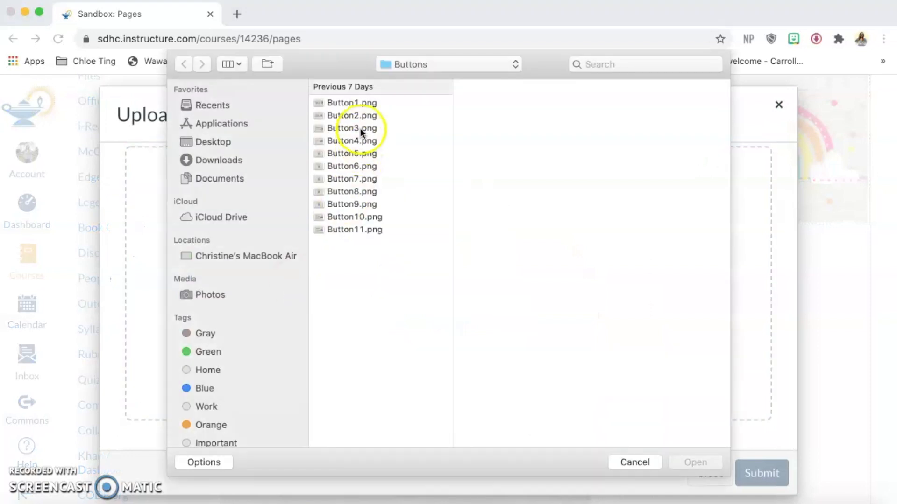
click(360, 116)
click(695, 461)
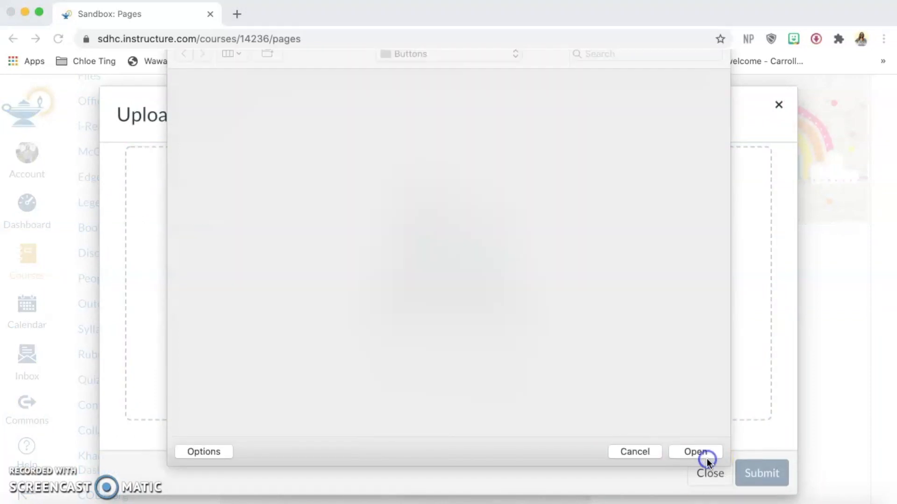
click(766, 473)
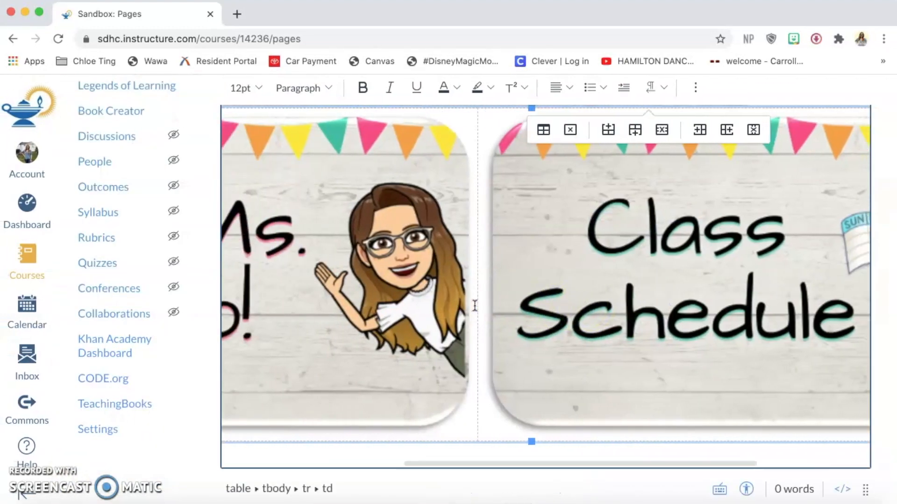
- Upload Button3.png from the Buttons folder into the last cell of the three-column button table
click(861, 247)
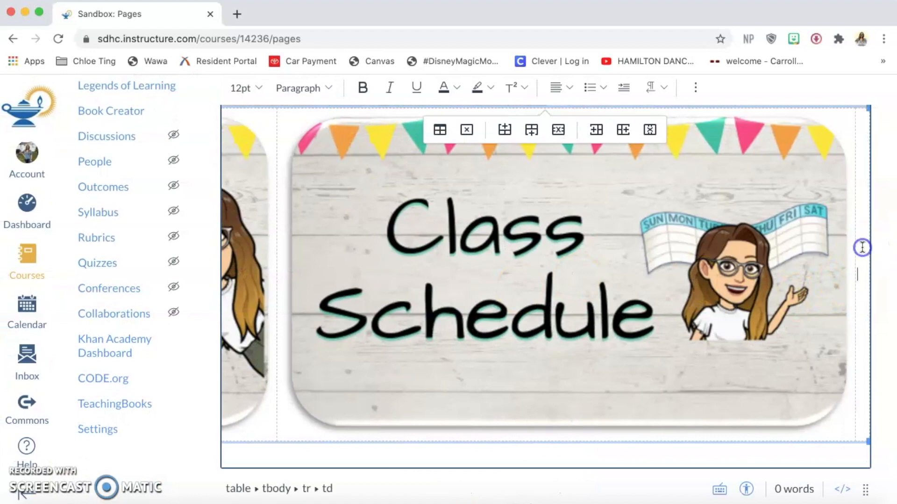
click(695, 87)
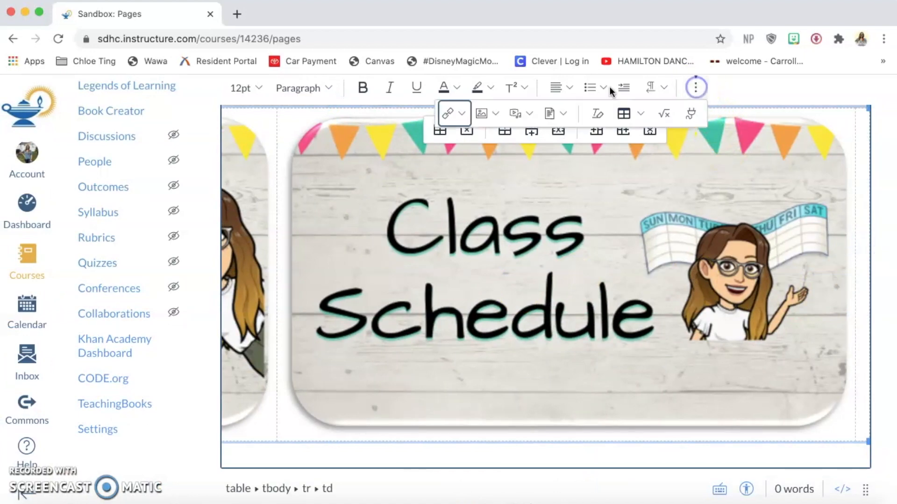
click(491, 112)
click(495, 139)
click(301, 317)
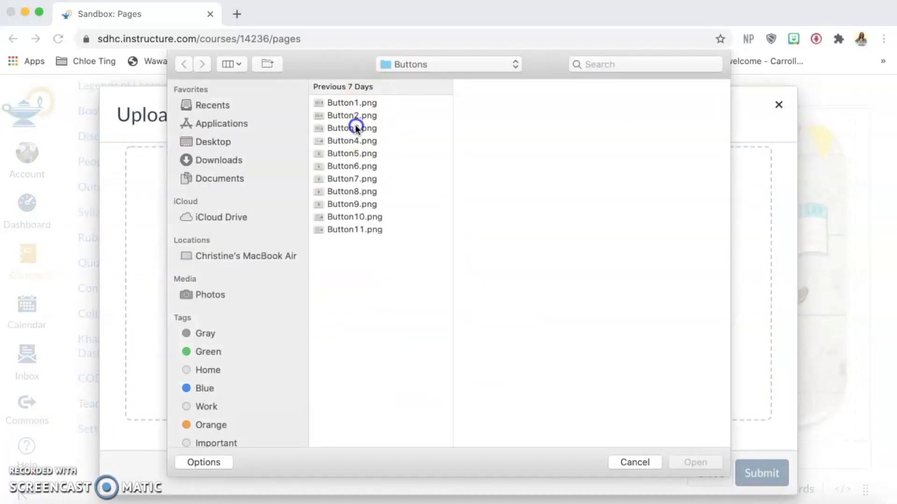
click(356, 127)
click(722, 462)
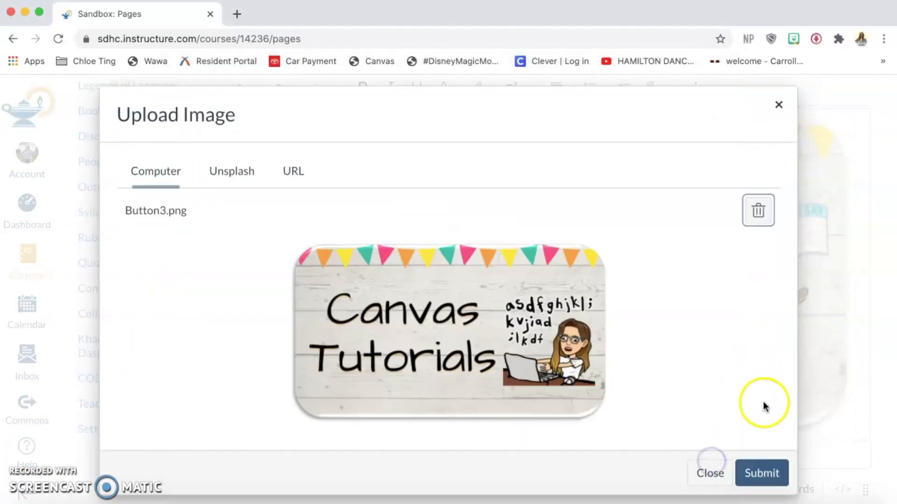
click(777, 467)
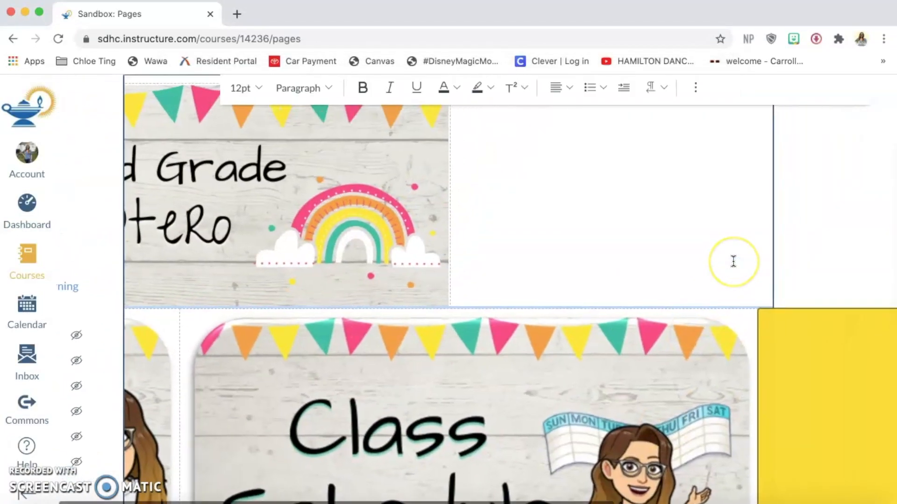
- Insert a second table with three columns and one row below the first row of buttons
scroll(669, 398, down, 5)
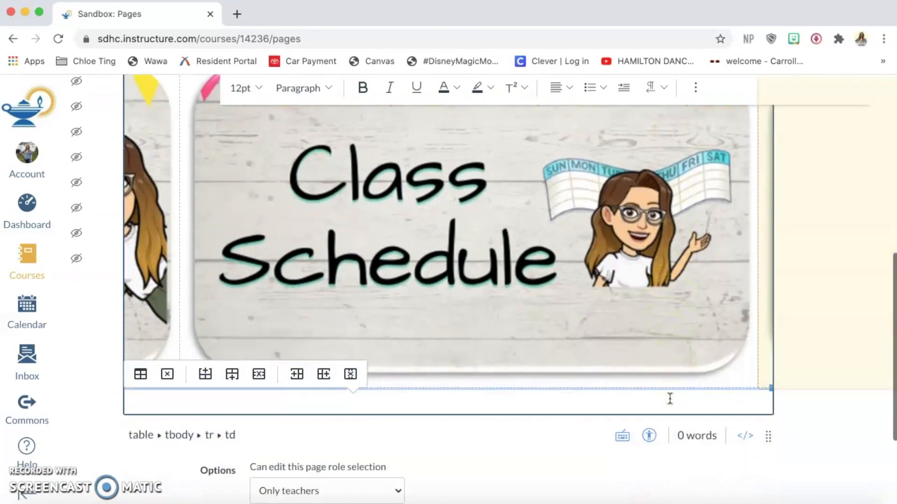
scroll(668, 386, left, 2)
scroll(677, 376, right, 10)
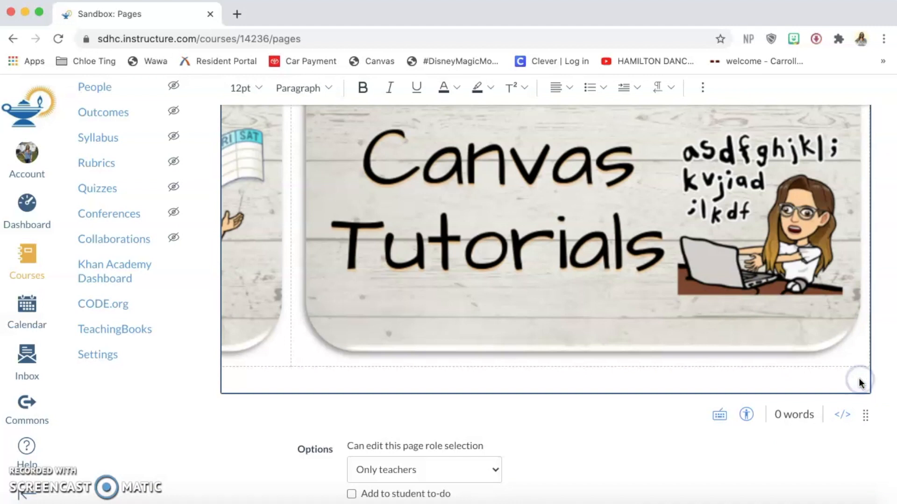
click(701, 89)
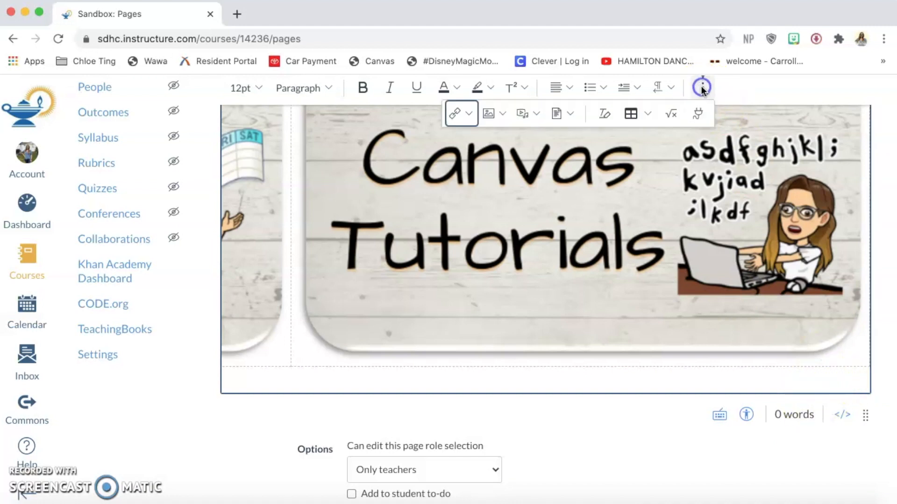
click(640, 114)
mouse_move(662, 140)
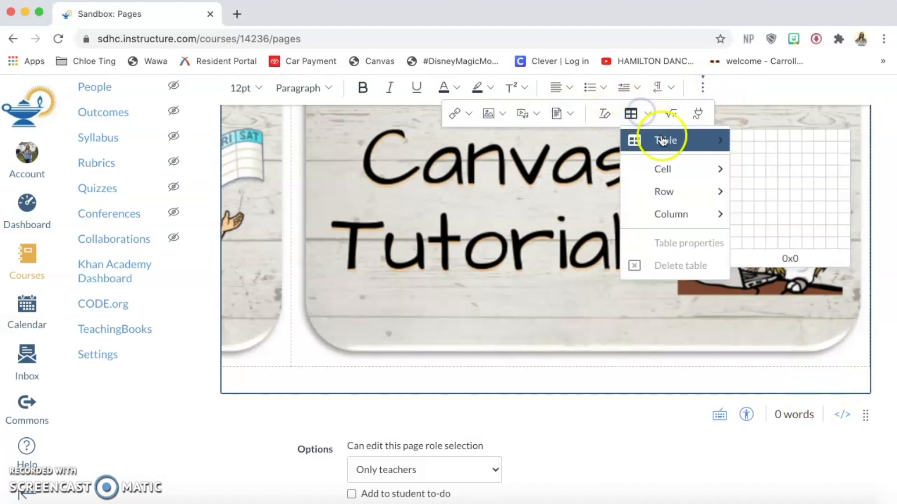
click(758, 135)
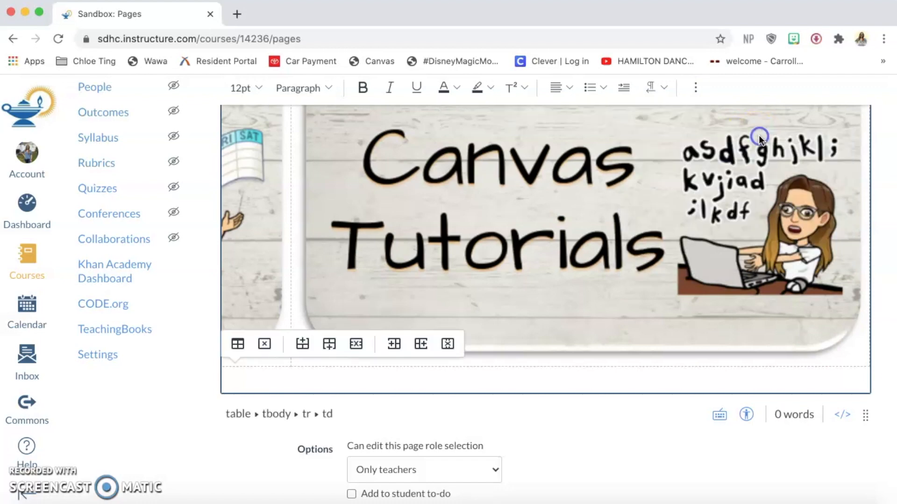
- Remove the border of the new three-column table through its table properties and save the change
scroll(667, 386, left, 10)
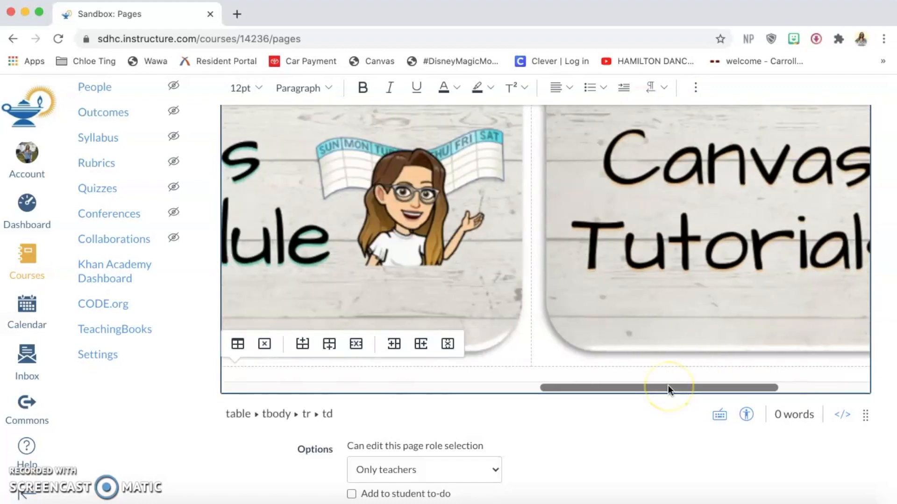
scroll(668, 386, down, 3)
scroll(582, 352, left, 10)
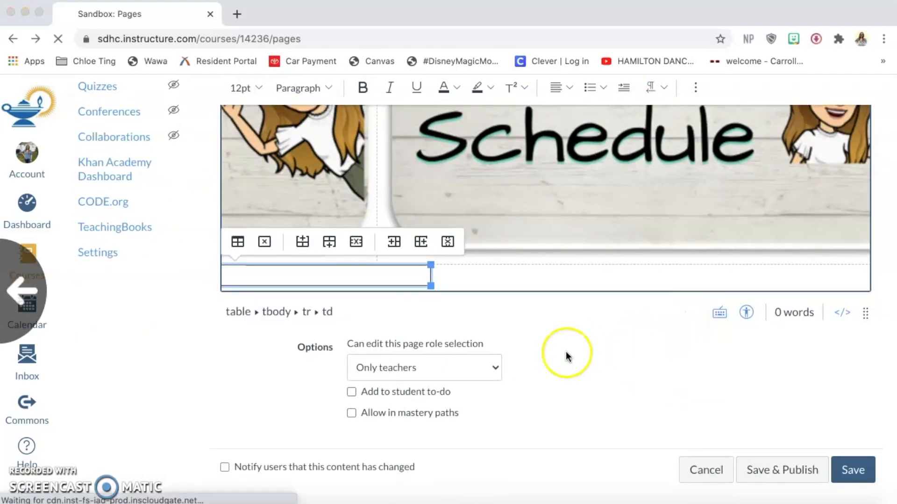
click(487, 185)
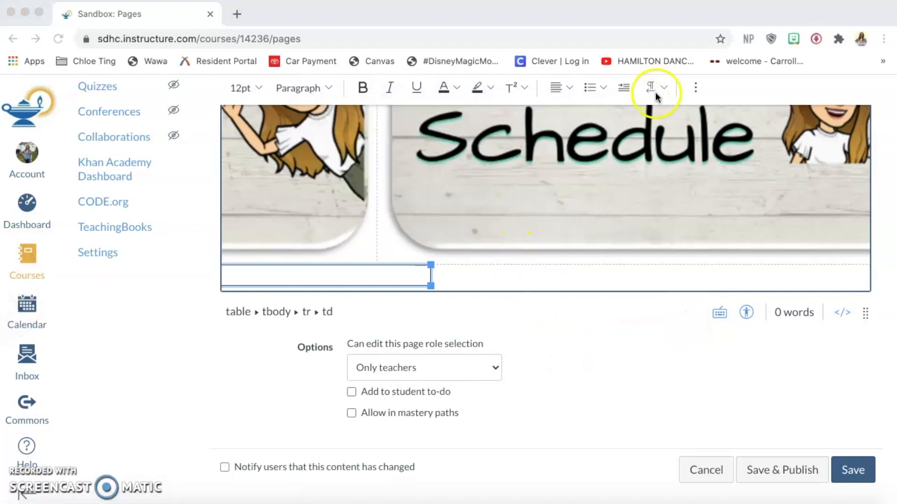
click(694, 88)
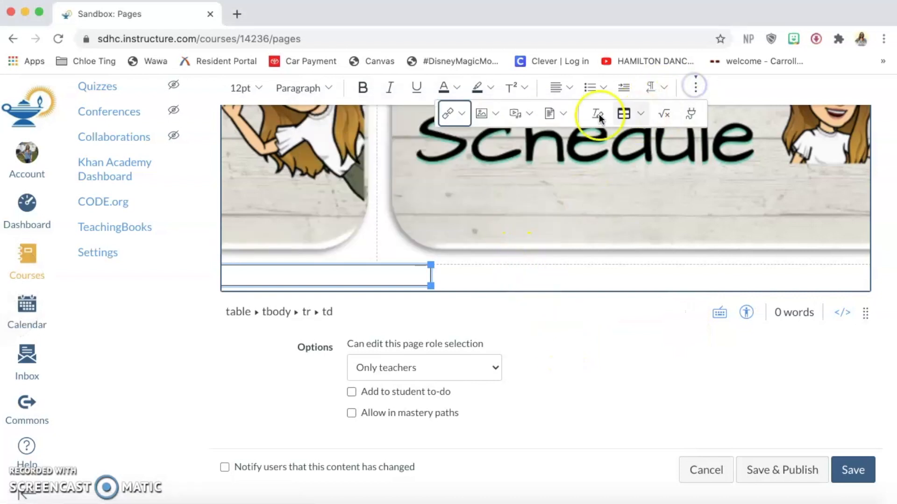
click(635, 116)
click(655, 247)
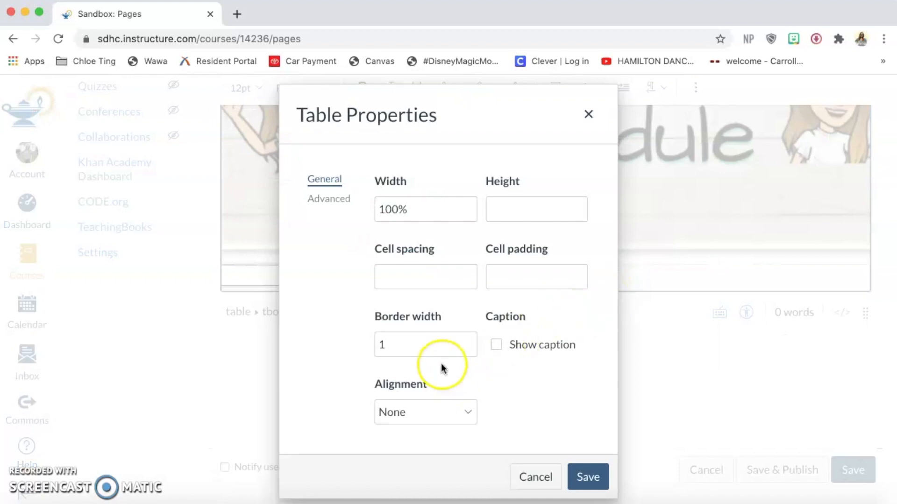
click(586, 476)
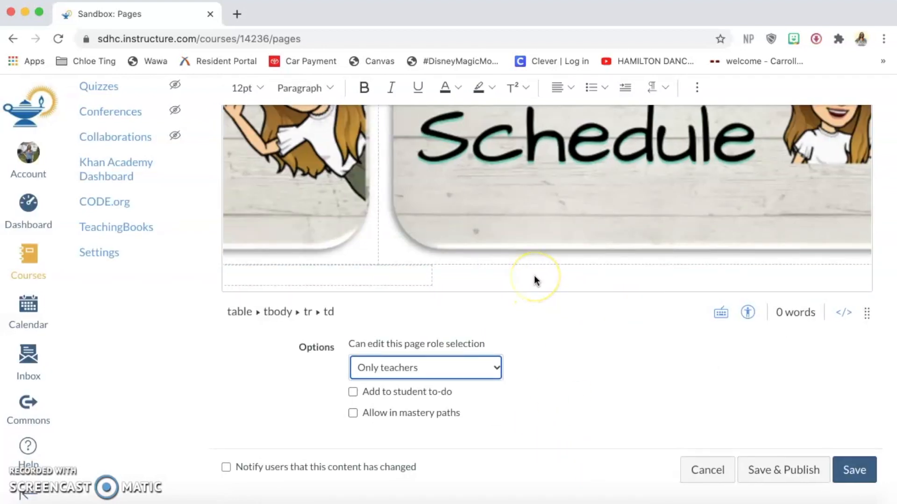
- Upload Button4.png, the Zoom button, into the first cell of the new three-column table
click(534, 275)
scroll(534, 276, left, 8)
scroll(534, 279, left, 3)
click(363, 276)
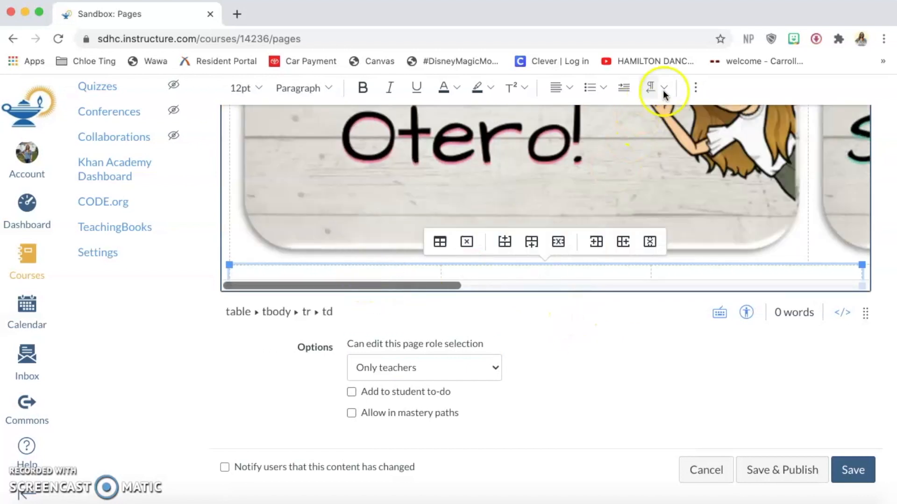
click(694, 87)
click(496, 112)
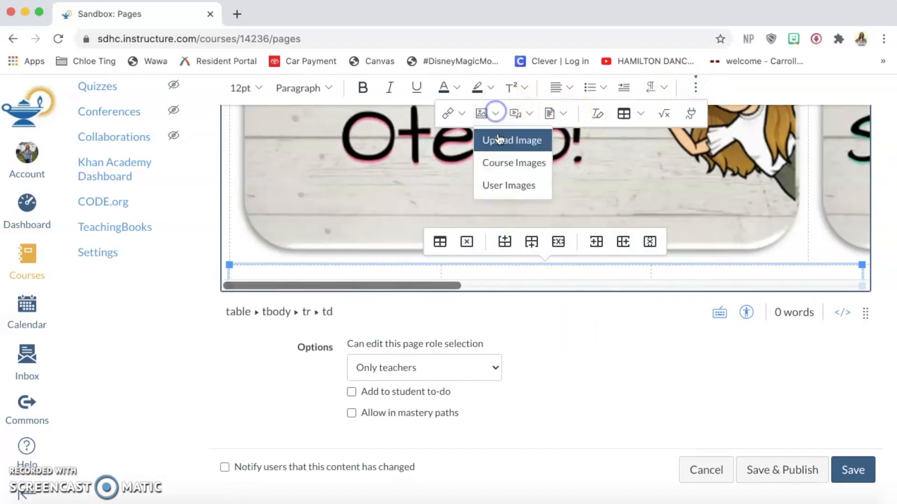
click(496, 138)
click(364, 337)
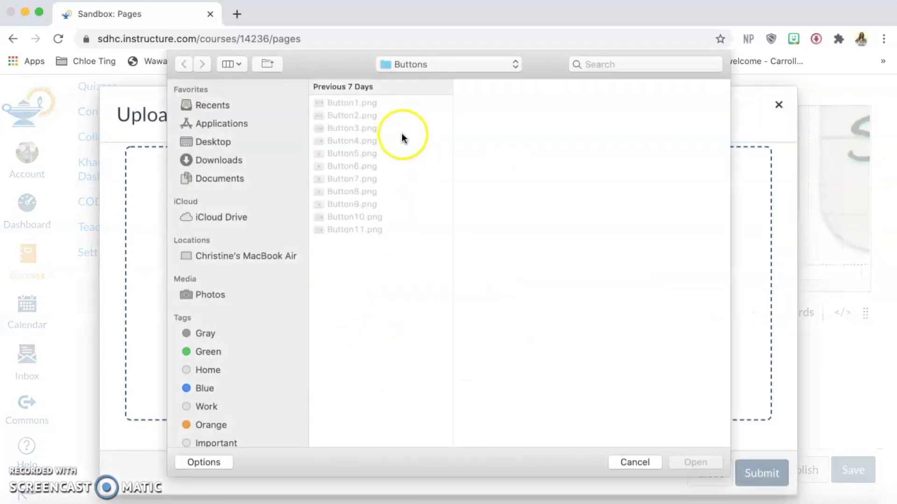
click(364, 153)
click(364, 140)
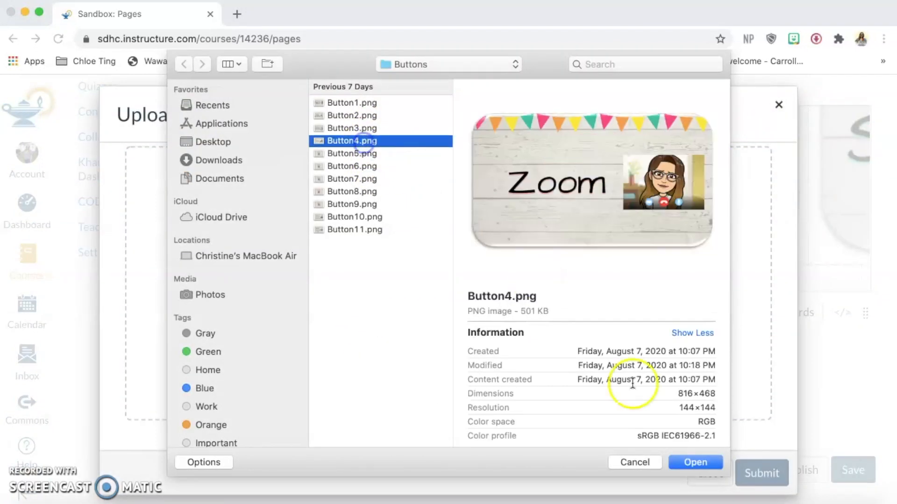
click(694, 462)
click(761, 473)
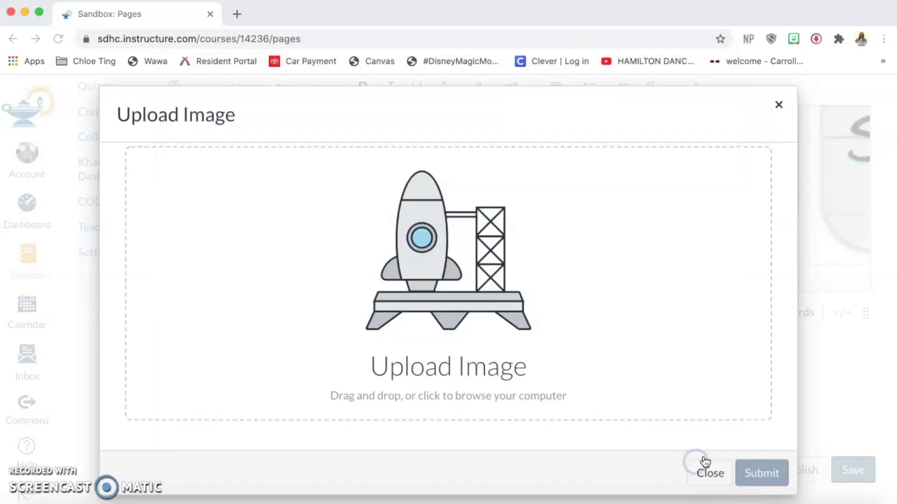
- Upload Button10.png, the Virtual Library button, into the middle cell beside the Zoom button
scroll(639, 389, up, 1)
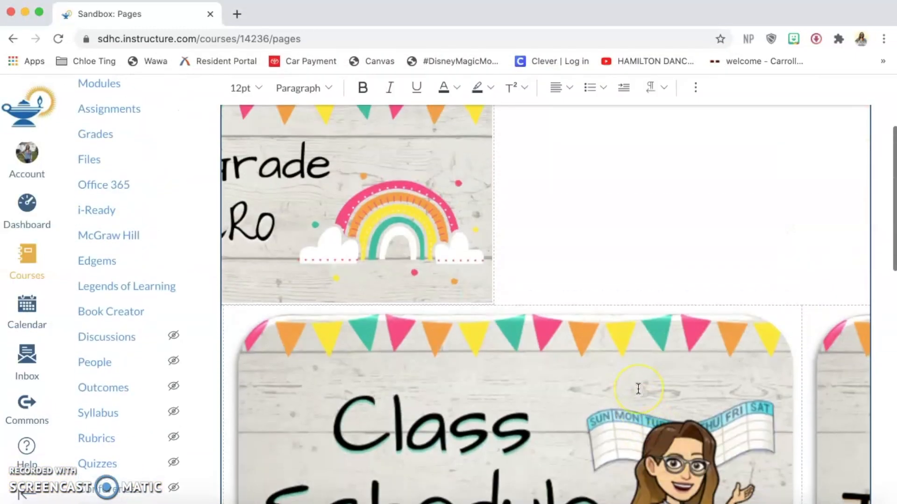
scroll(639, 389, down, 6)
scroll(638, 389, left, 10)
scroll(638, 388, up, 6)
scroll(635, 379, down, 6)
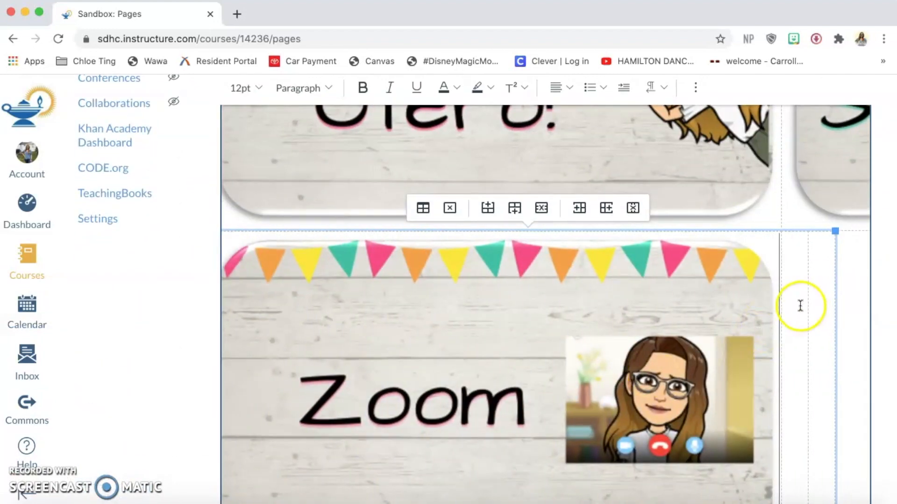
click(695, 87)
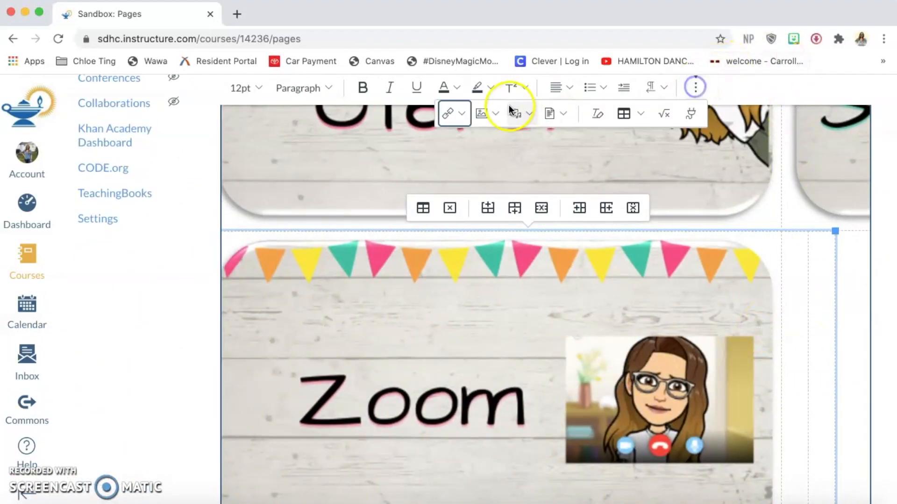
click(490, 115)
click(501, 141)
click(330, 256)
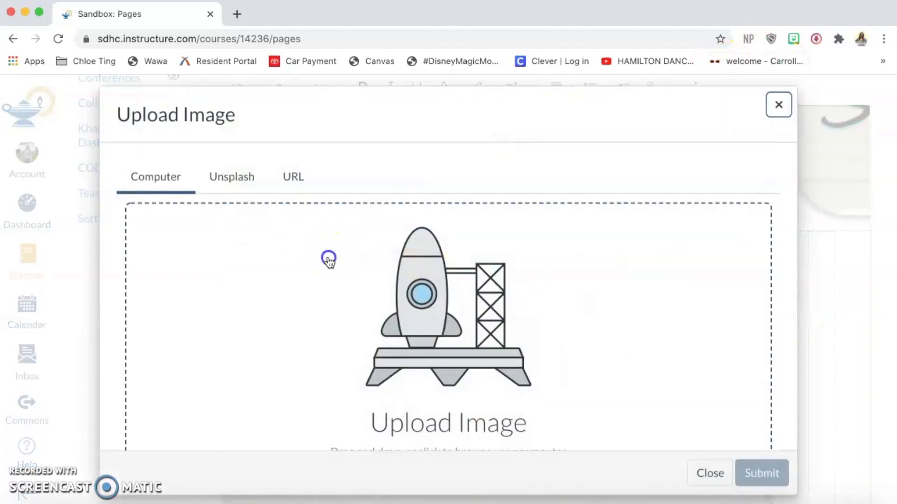
click(345, 167)
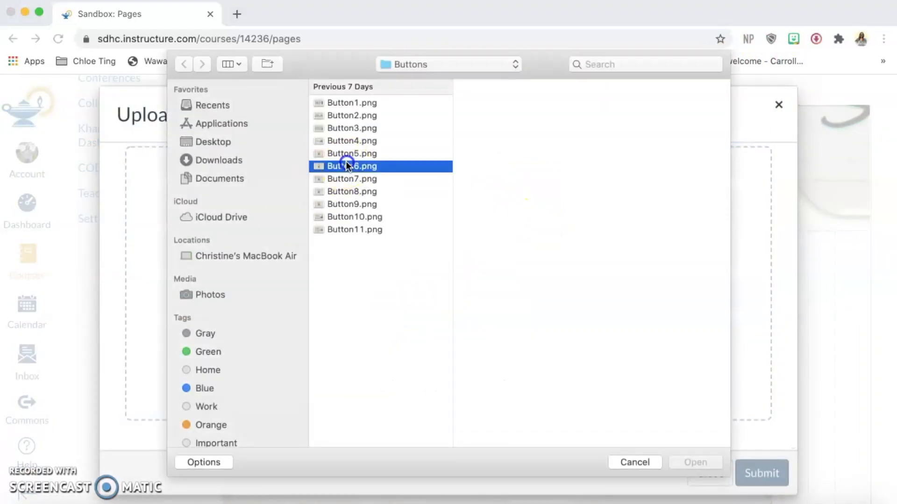
key(Down)
key(Down)
key(Down)
key(Down)
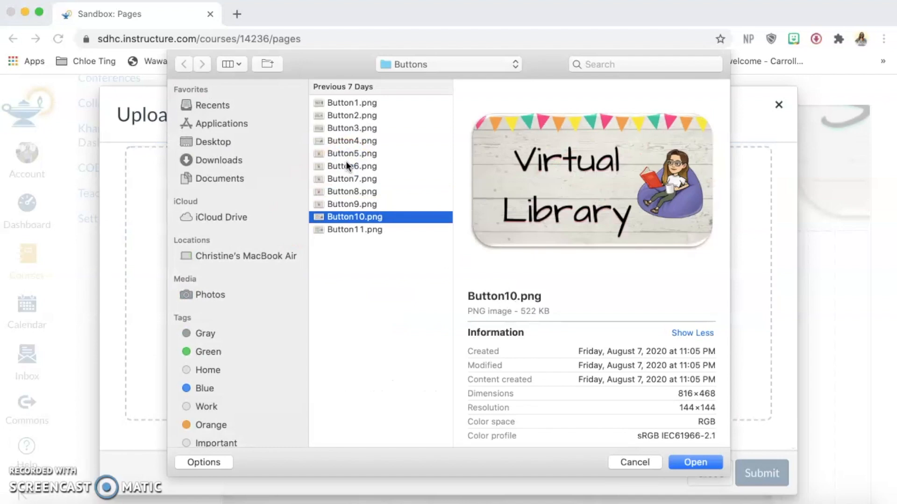
key(Down)
click(375, 215)
click(696, 463)
click(761, 473)
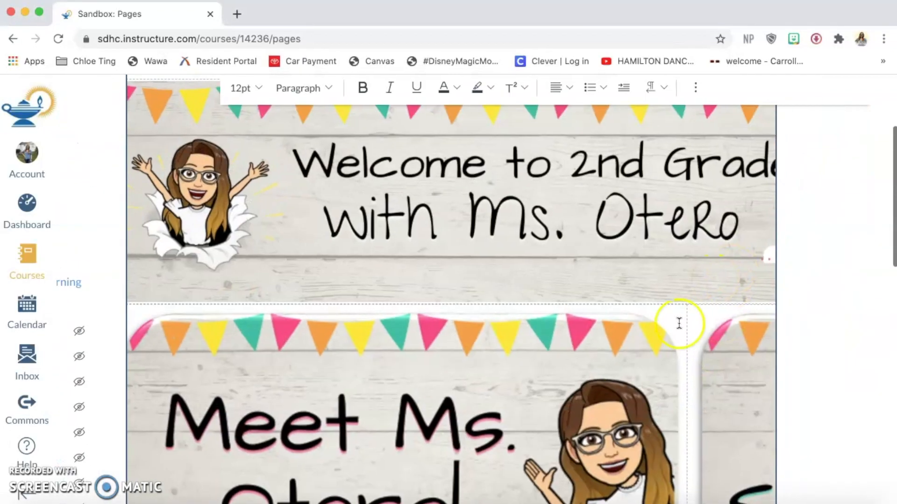
- Upload Button11.png, the Mindful Learning Time button, into the last cell of the second three-column table
scroll(679, 323, down, 6)
scroll(691, 224, up, 6)
scroll(616, 265, down, 7)
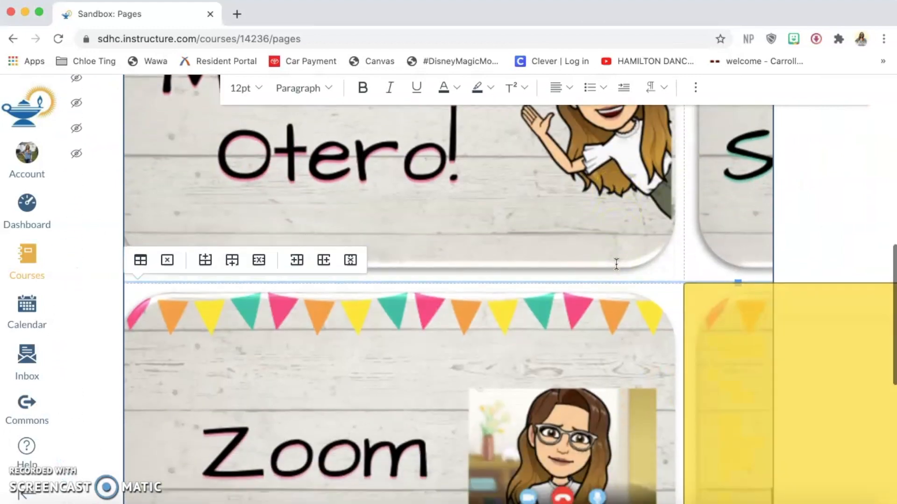
scroll(616, 265, right, 8)
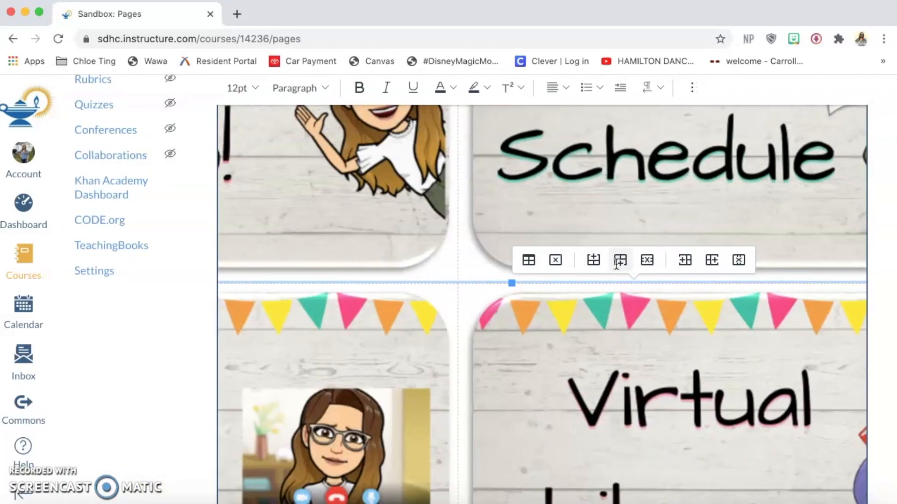
click(675, 370)
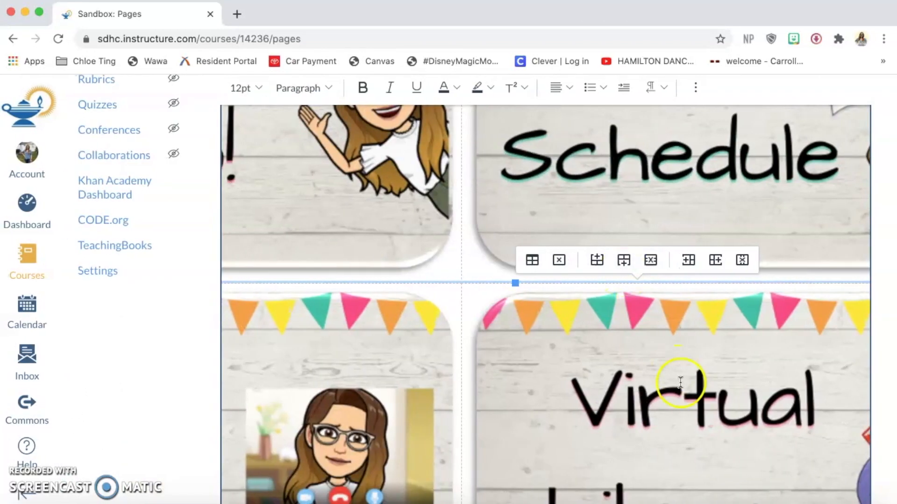
scroll(675, 370, right, 8)
click(695, 87)
click(483, 113)
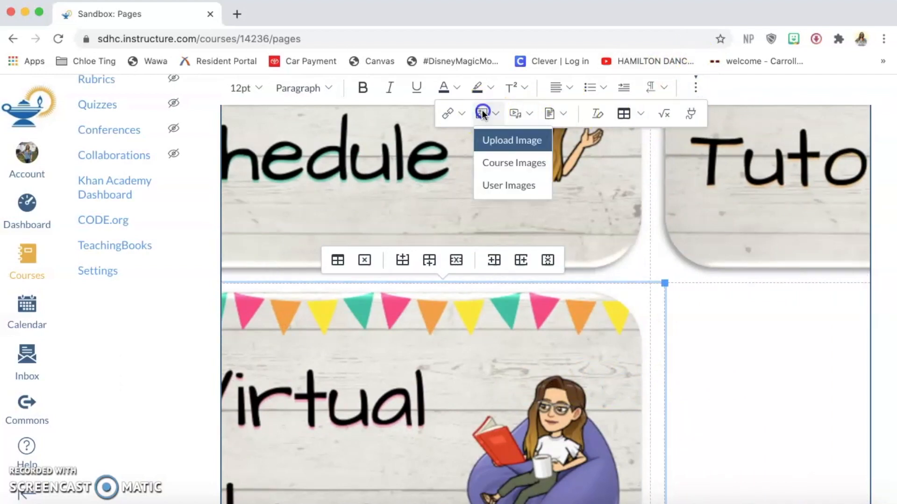
click(506, 141)
click(380, 313)
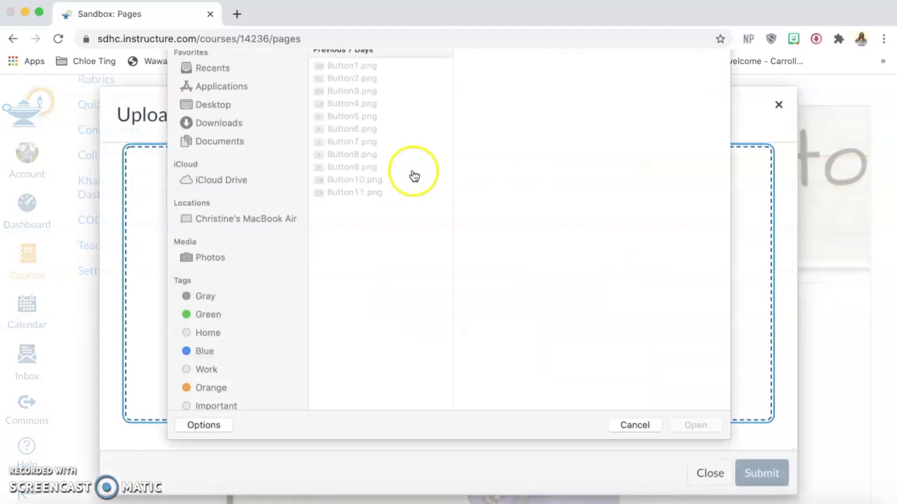
click(366, 203)
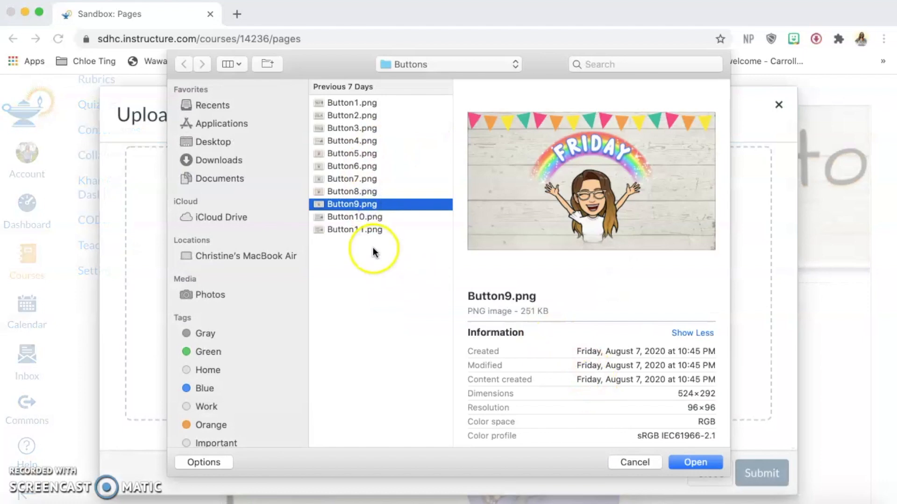
click(369, 230)
click(696, 460)
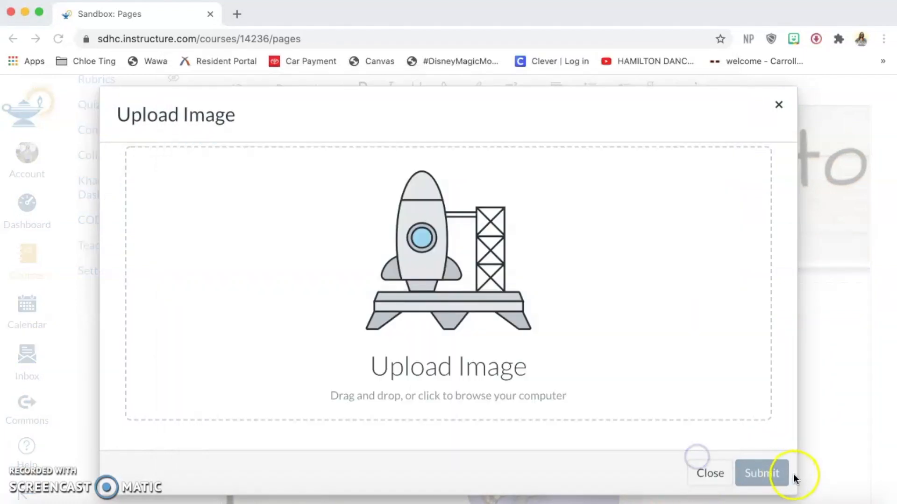
click(761, 474)
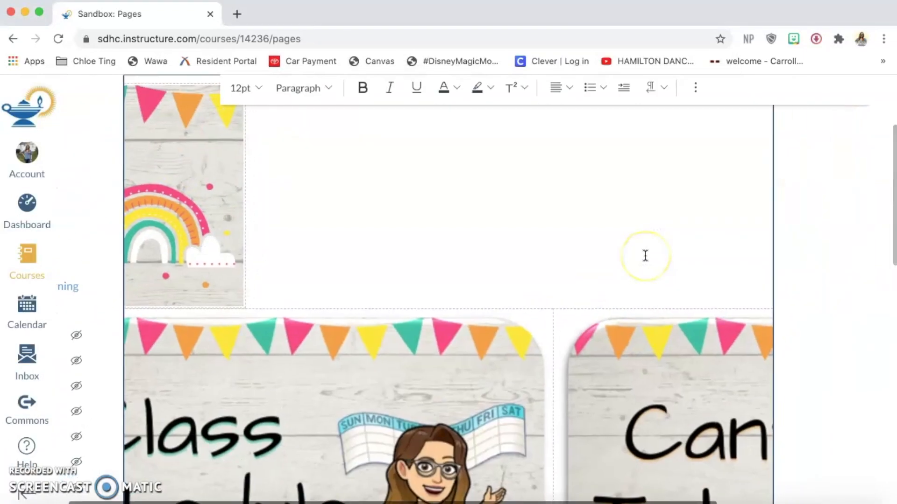
- Enlarge the page's editing area and place the cursor in the empty space below the second row of buttons
scroll(645, 256, down, 15)
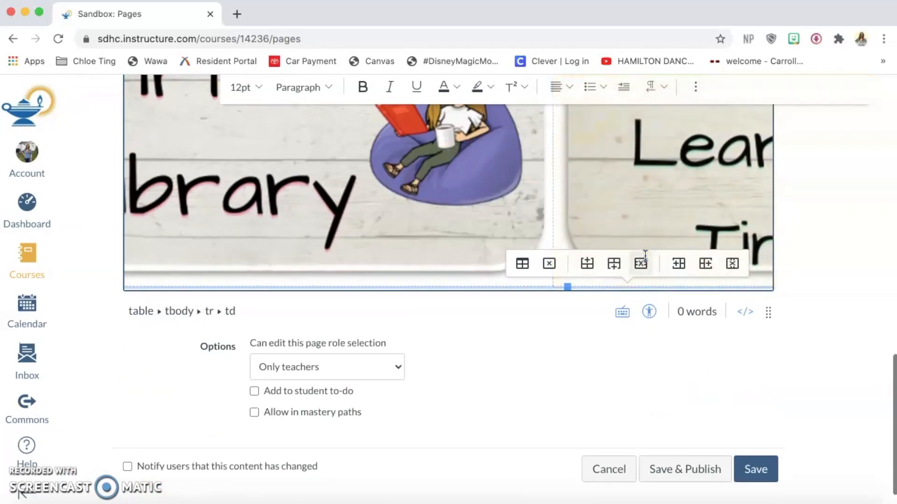
click(561, 328)
drag(866, 312, 869, 444)
scroll(806, 238, up, 13)
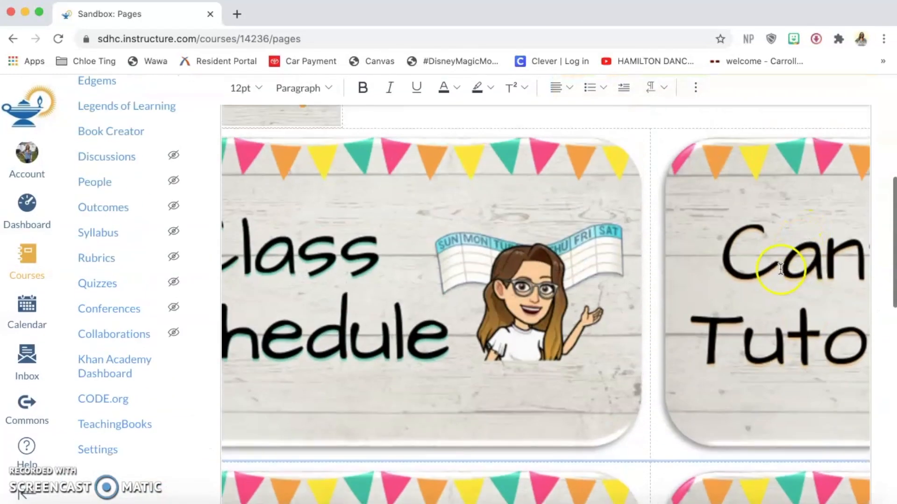
scroll(780, 269, down, 10)
click(780, 285)
scroll(691, 288, right, 4)
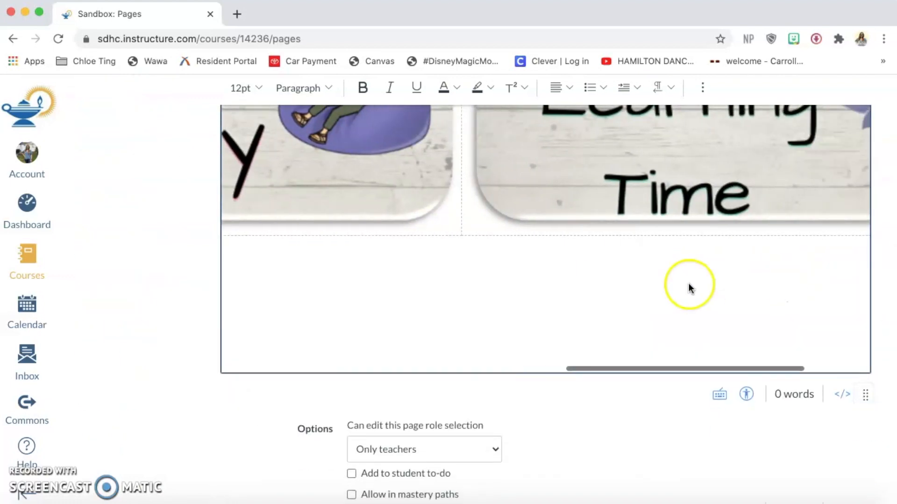
scroll(729, 291, right, 4)
click(703, 88)
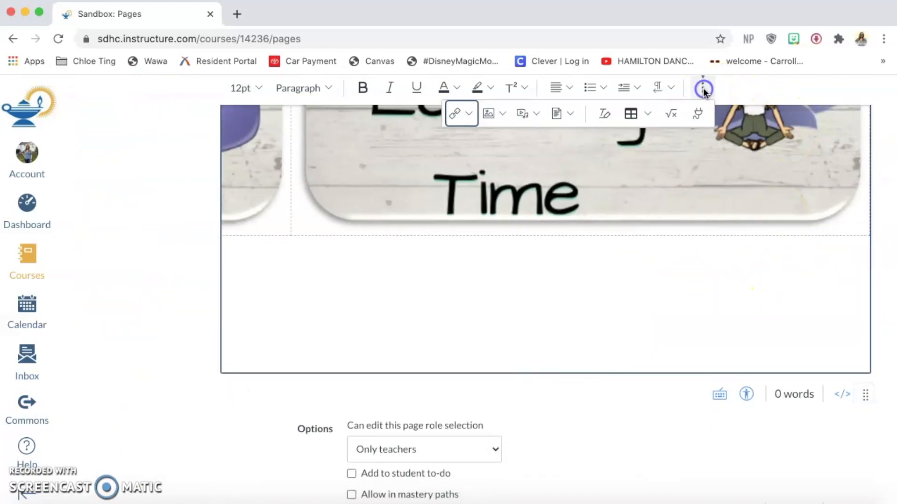
click(640, 115)
mouse_move(664, 139)
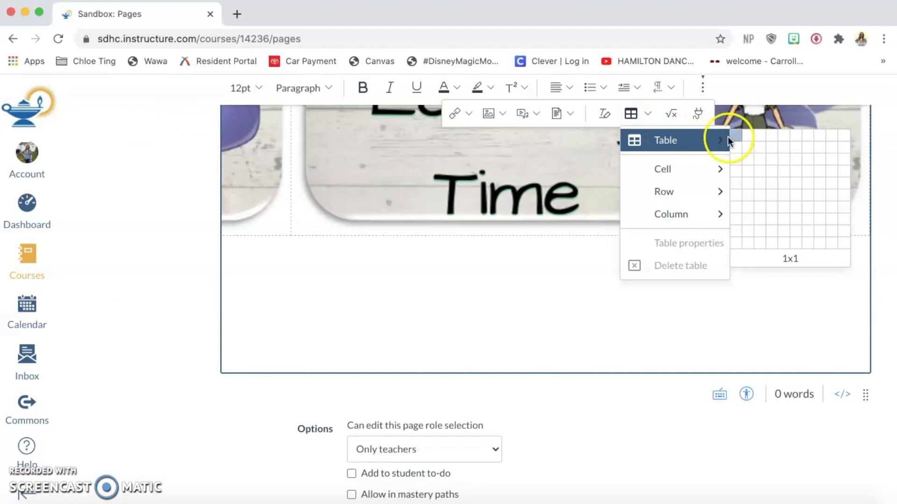
click(644, 325)
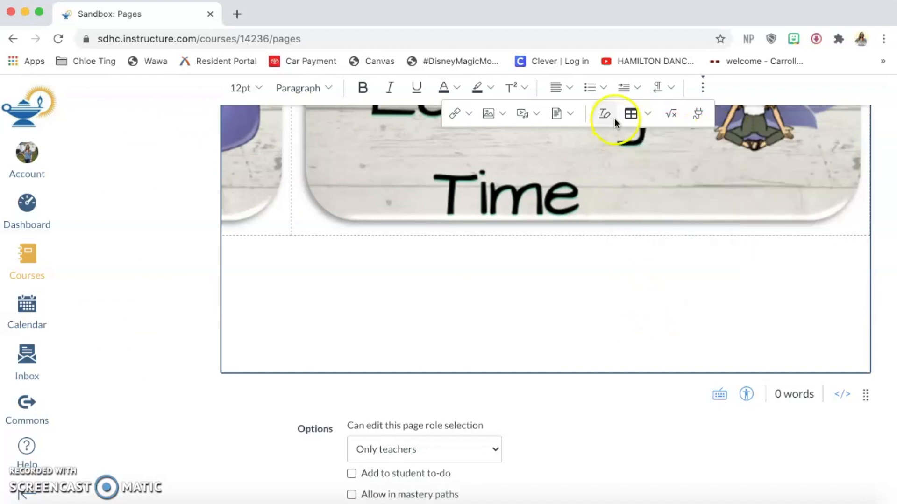
click(649, 114)
mouse_move(669, 139)
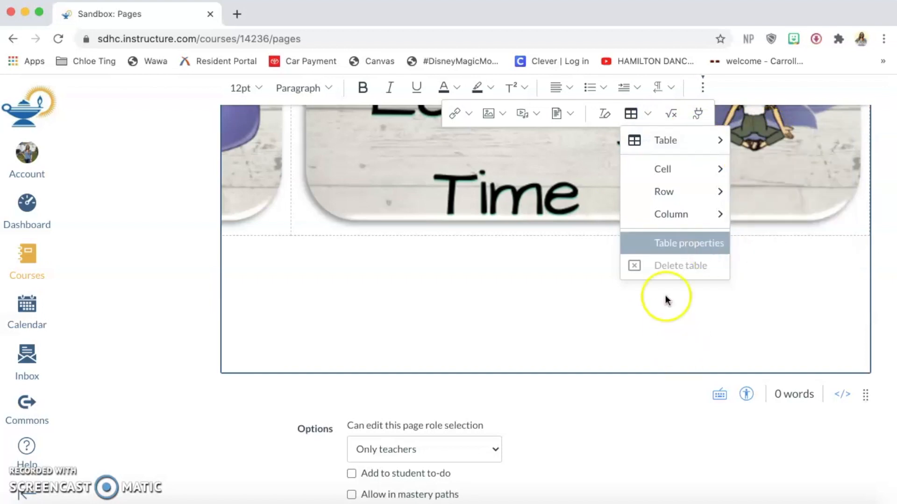
click(686, 341)
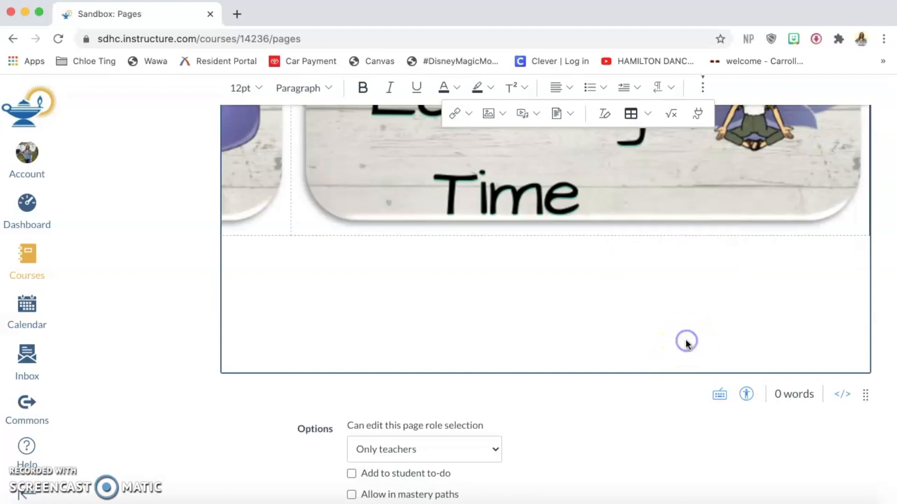
click(702, 87)
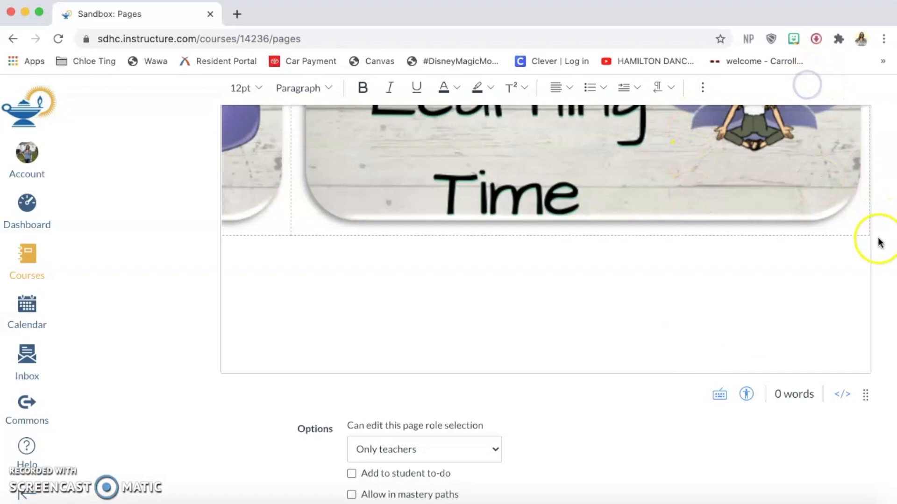
- Save the page without publishing it, and view the banner and both button rows on the saved page
scroll(880, 242, up, 10)
scroll(702, 385, up, 5)
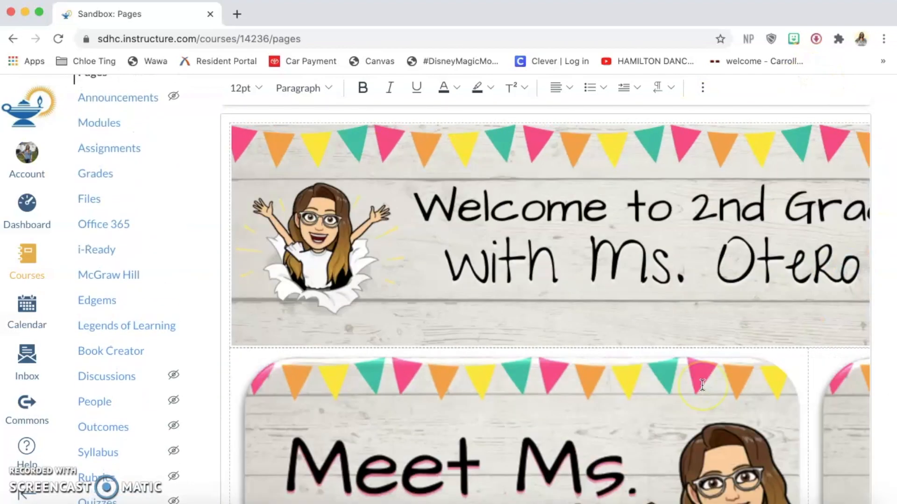
scroll(702, 385, down, 15)
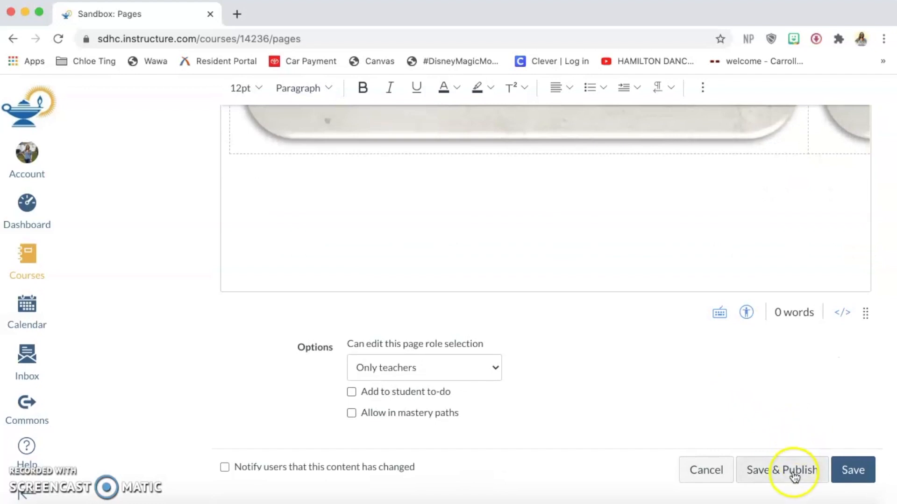
click(861, 475)
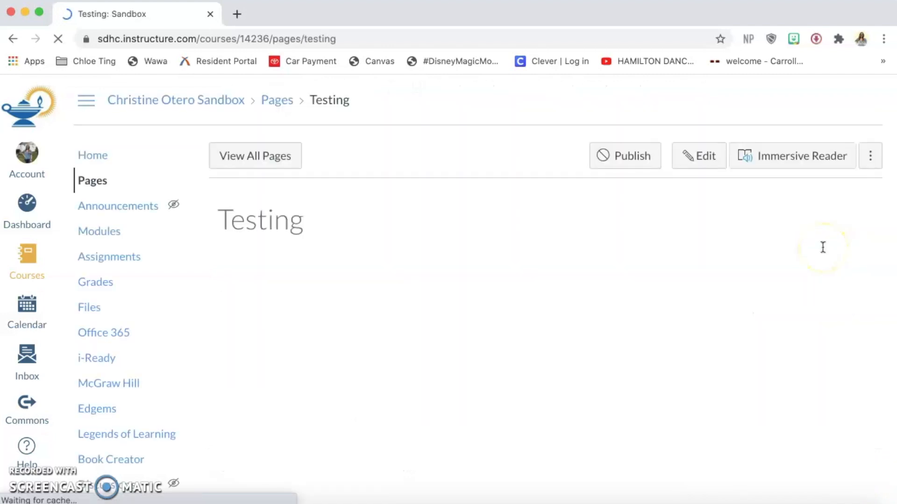
scroll(823, 247, down, 6)
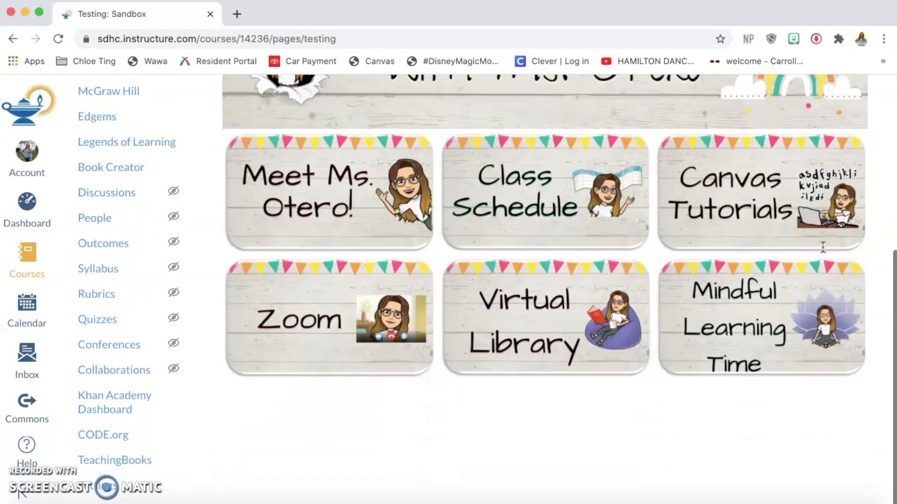